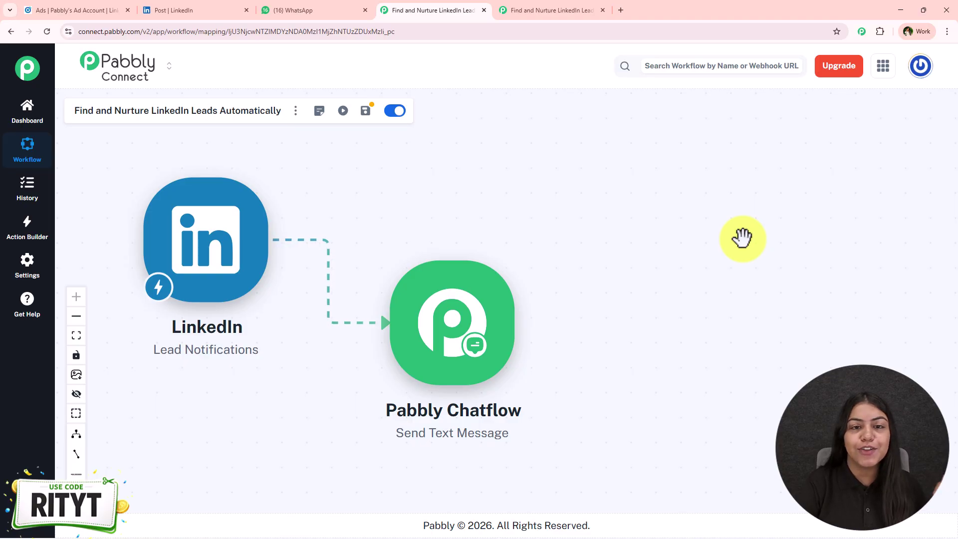
Open the Pabbly Connect website in a new browser tab and dismiss the limited-time offer popup.
left_click(549, 10)
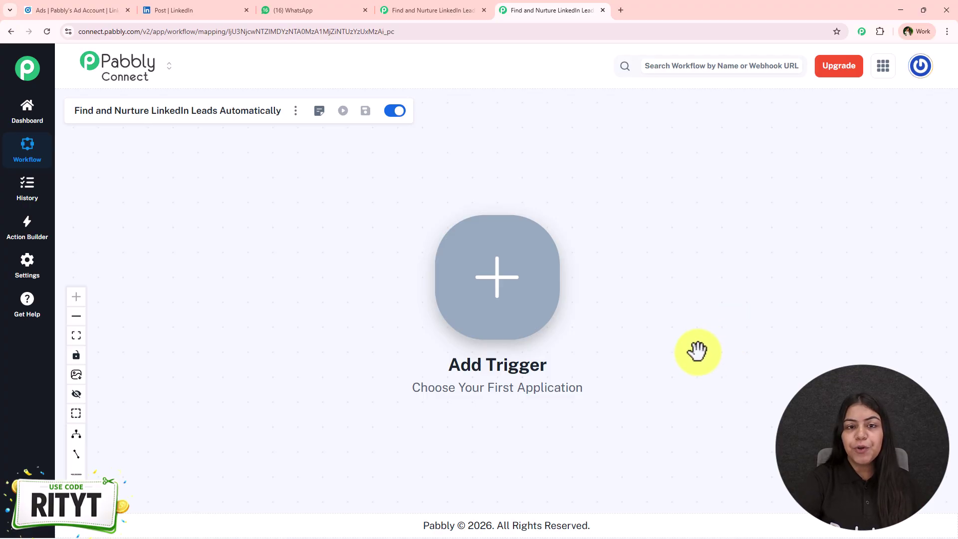
left_click(618, 15)
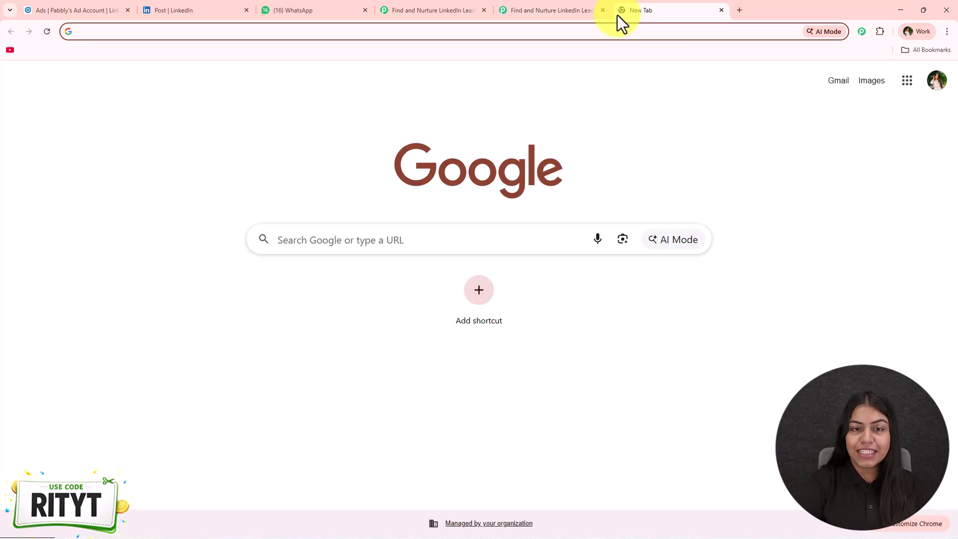
type("pa")
key("Return")
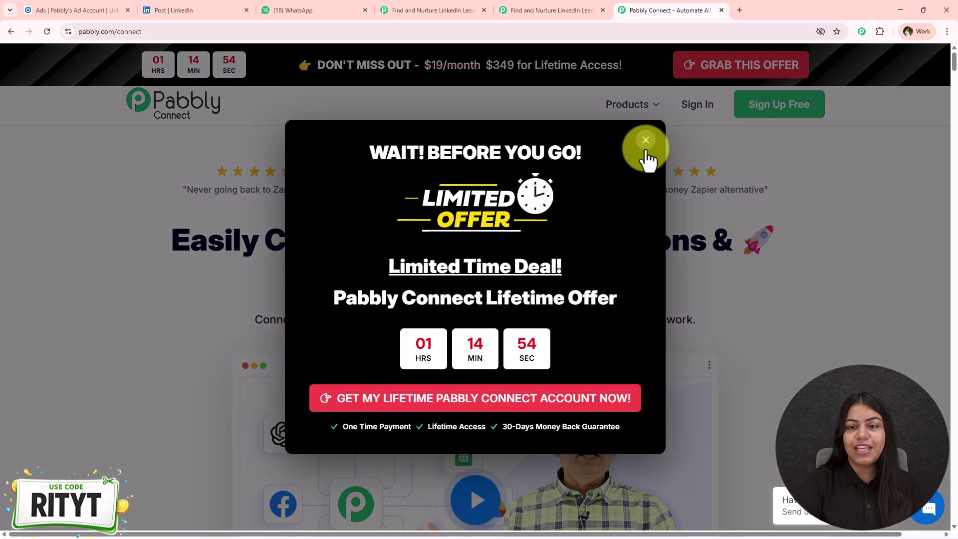
left_click(646, 140)
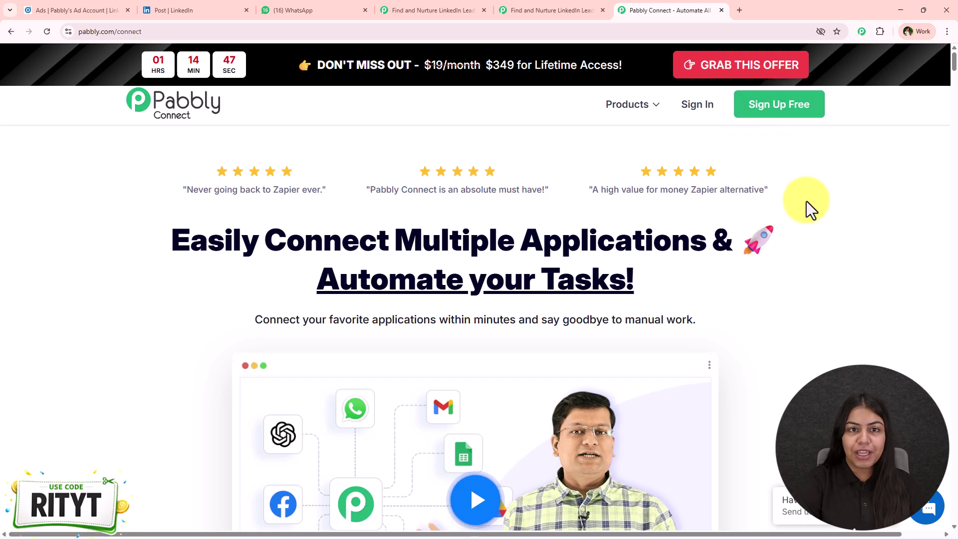
Review the finished LinkedIn-to-Pabbly Chatflow workflow and the message it sent in the WhatsApp chat.
left_click(549, 9)
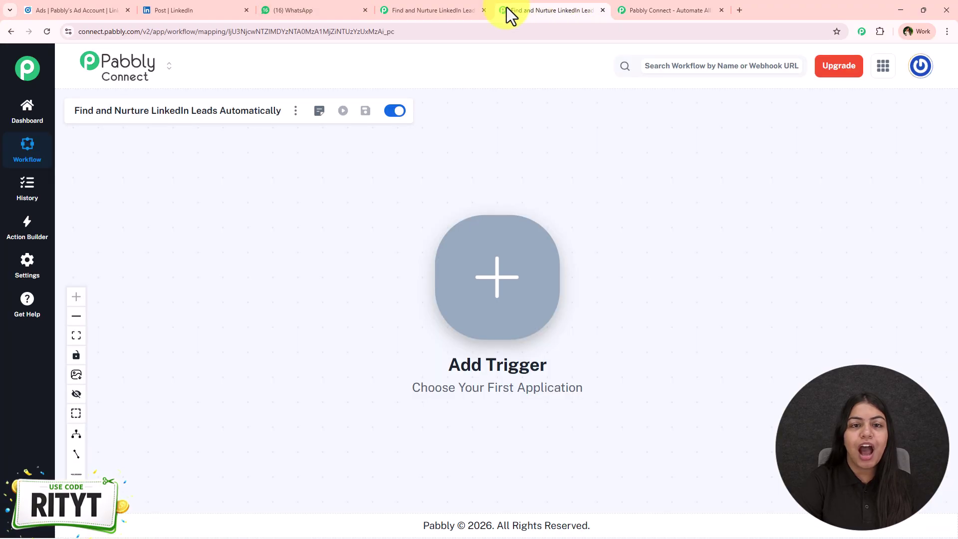
left_click(461, 6)
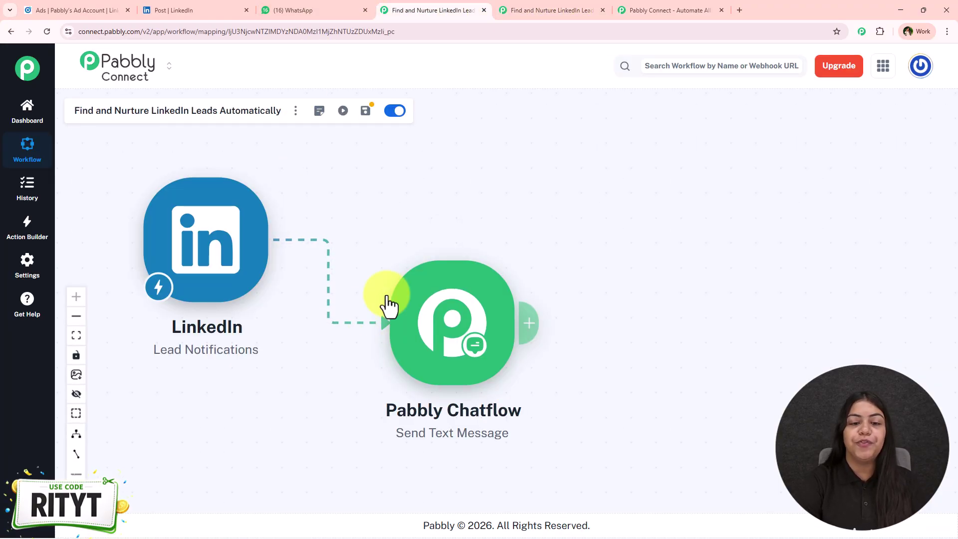
left_click(364, 11)
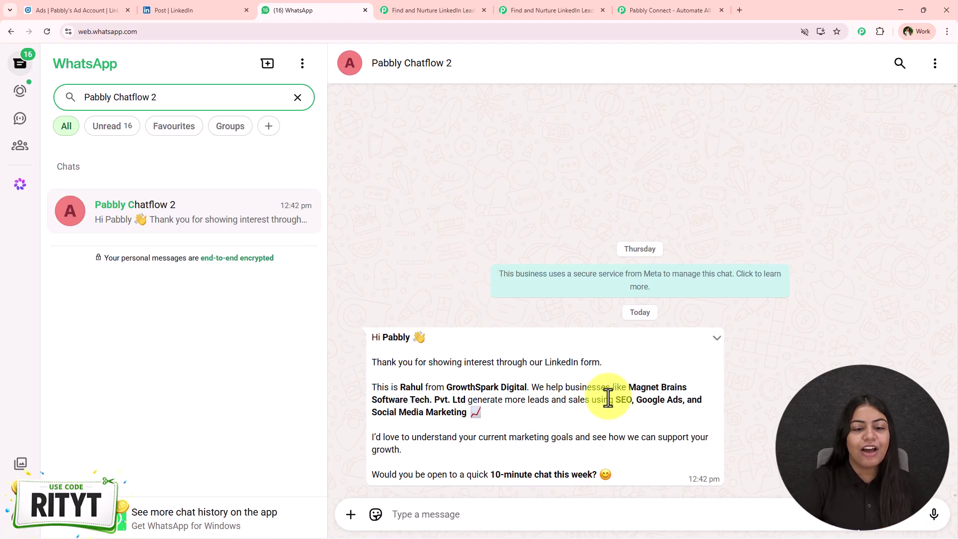
In the empty Find and Nurture LinkedIn Leads Automatically workflow, add a LinkedIn trigger with the Lead Notifications event.
left_click(566, 9)
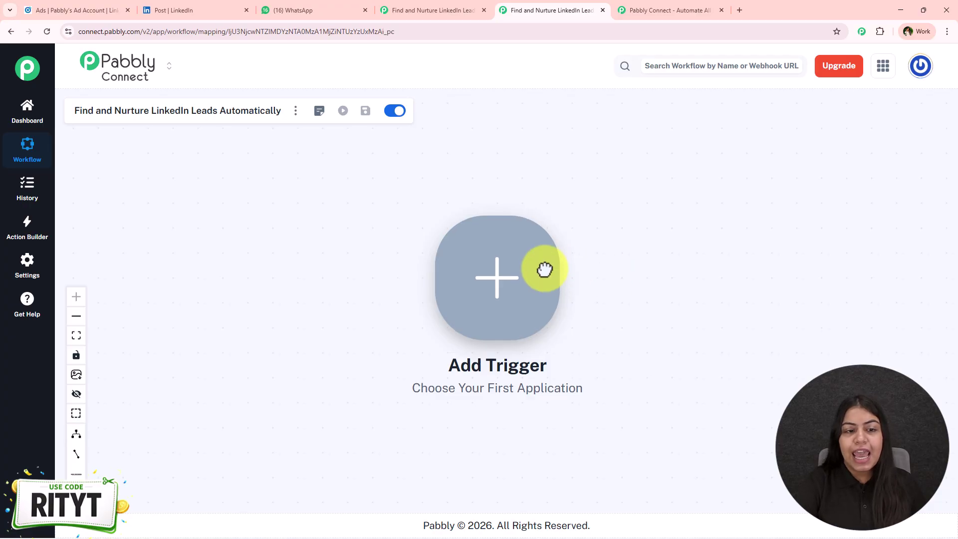
left_click_drag(554, 269, 364, 227)
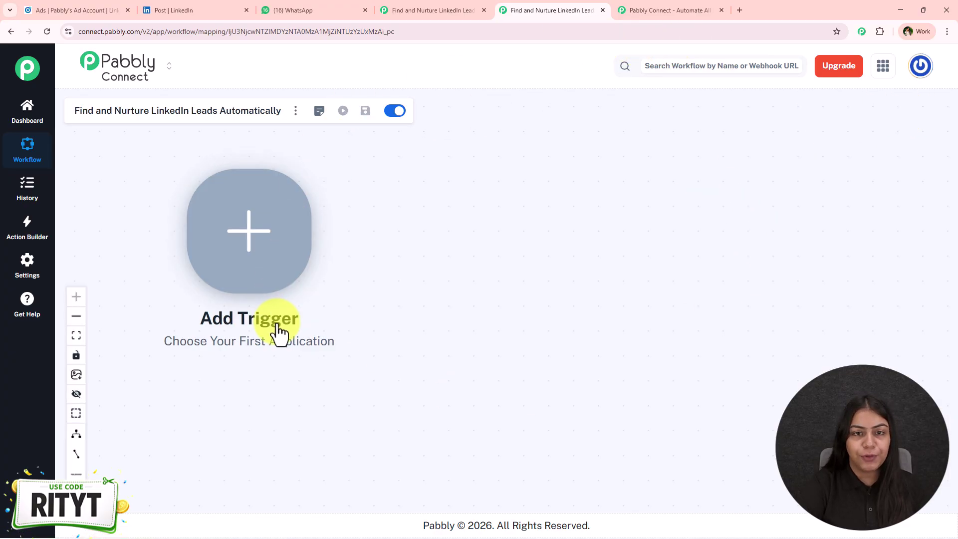
left_click(269, 265)
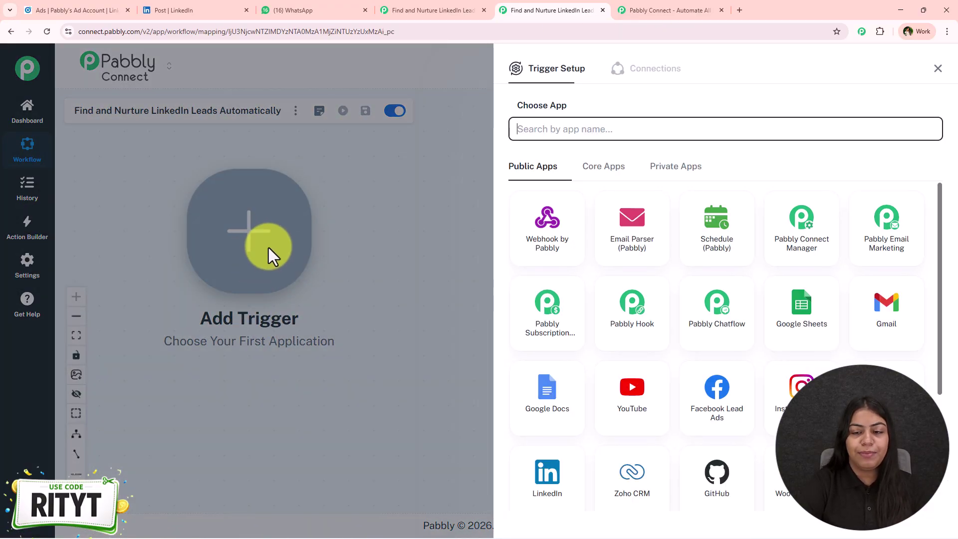
type("lin")
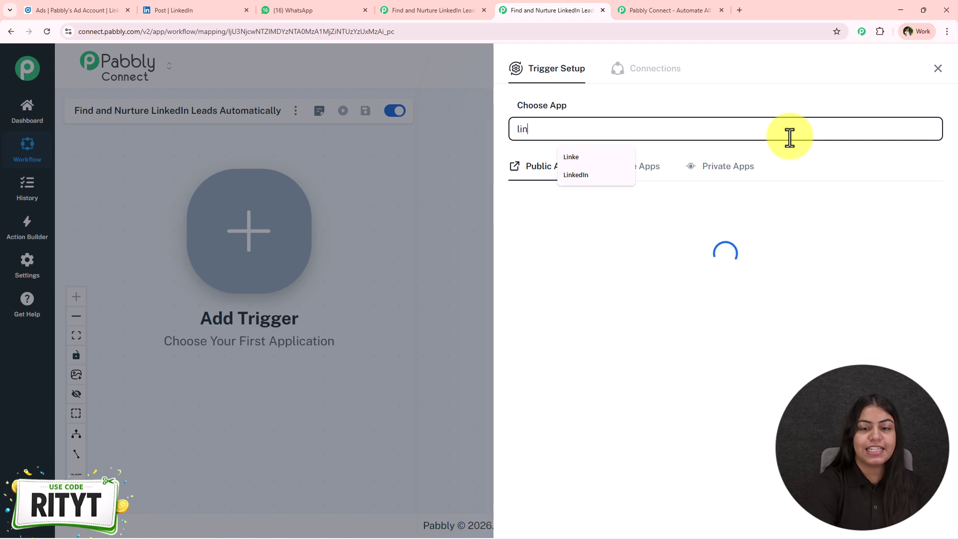
type("k")
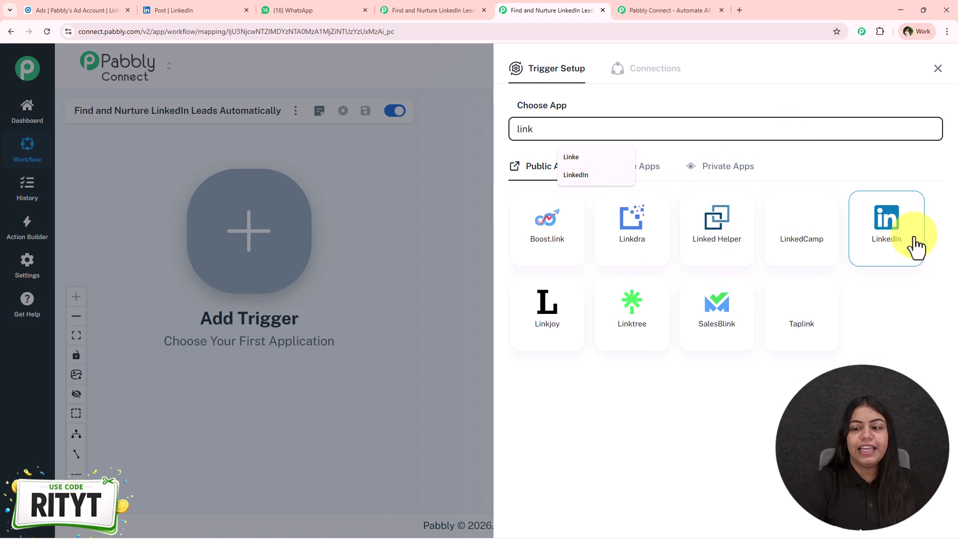
left_click(862, 235)
left_click(652, 180)
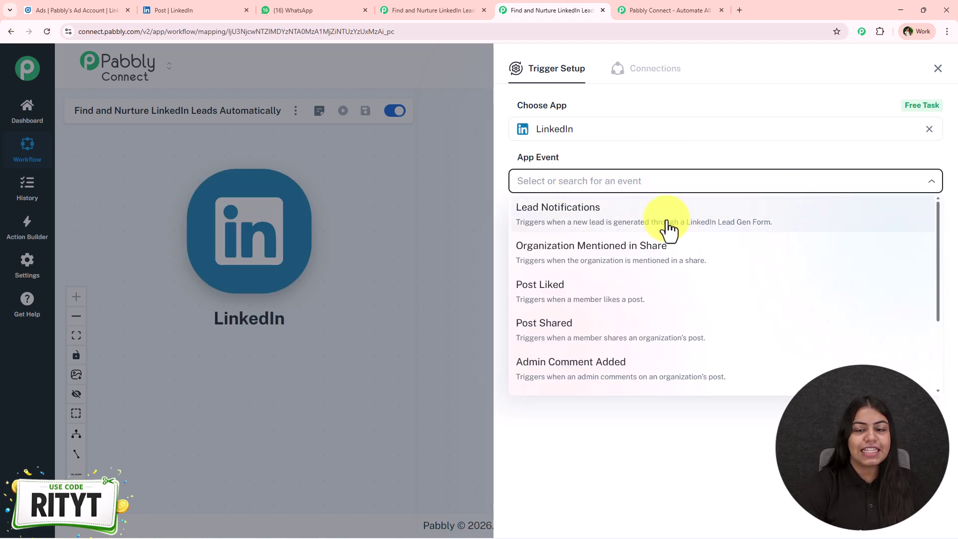
left_click(668, 227)
Add a new LinkedIn connection for the trigger and authorize it by signing in to the LinkedIn account.
left_click(528, 229)
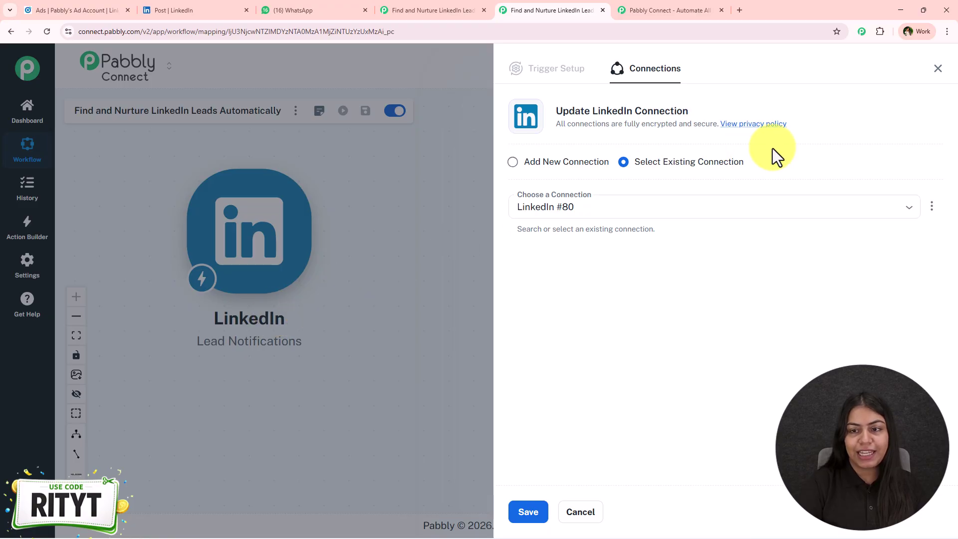
left_click_drag(759, 176, 633, 173)
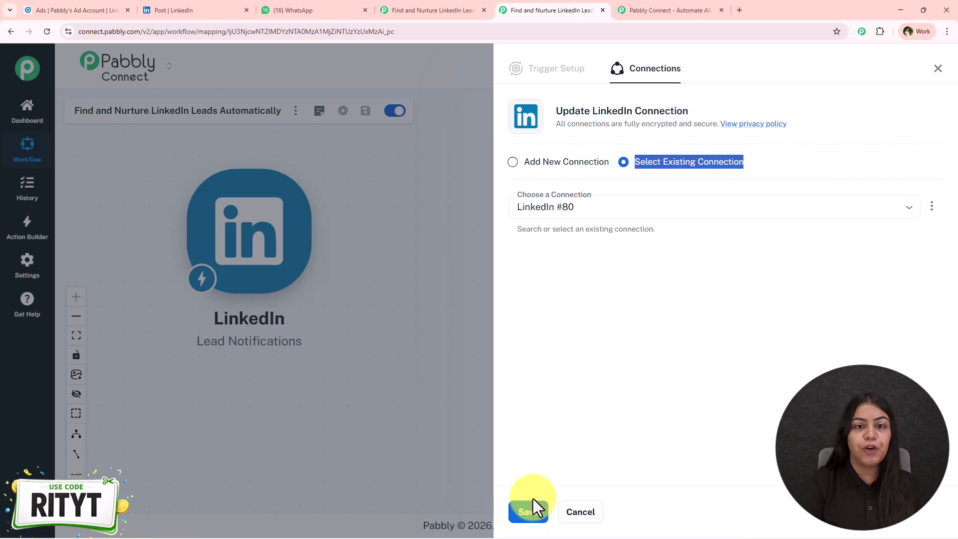
left_click(513, 161)
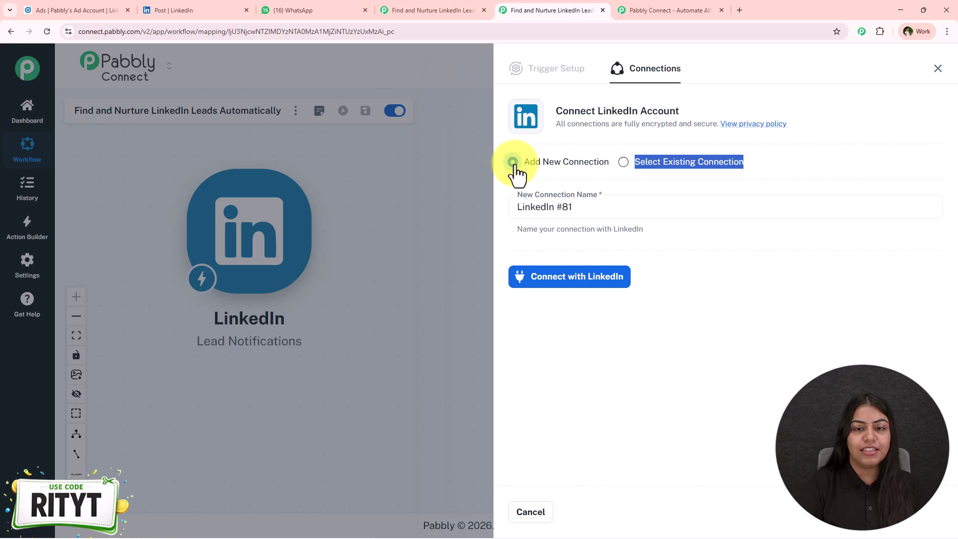
left_click(592, 294)
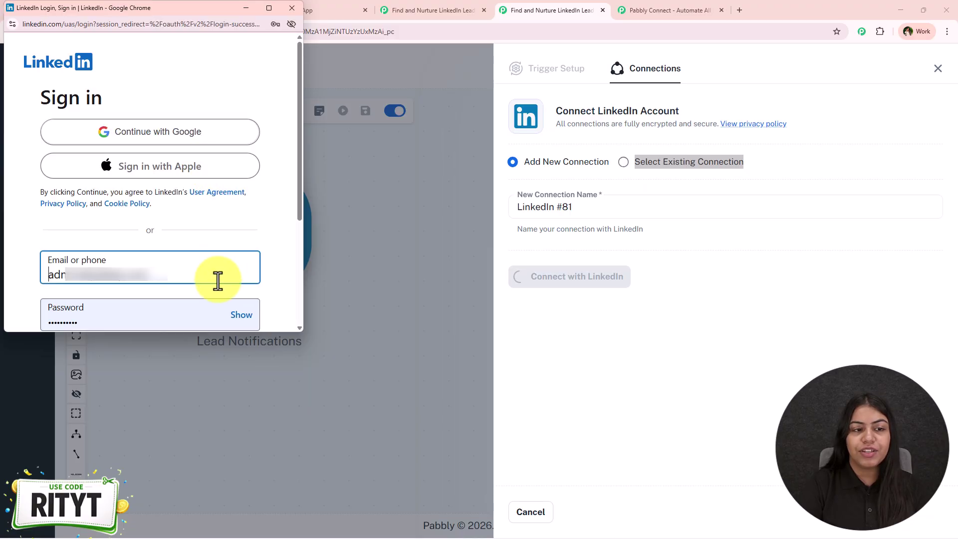
left_click_drag(299, 60, 298, 161)
left_click(120, 213)
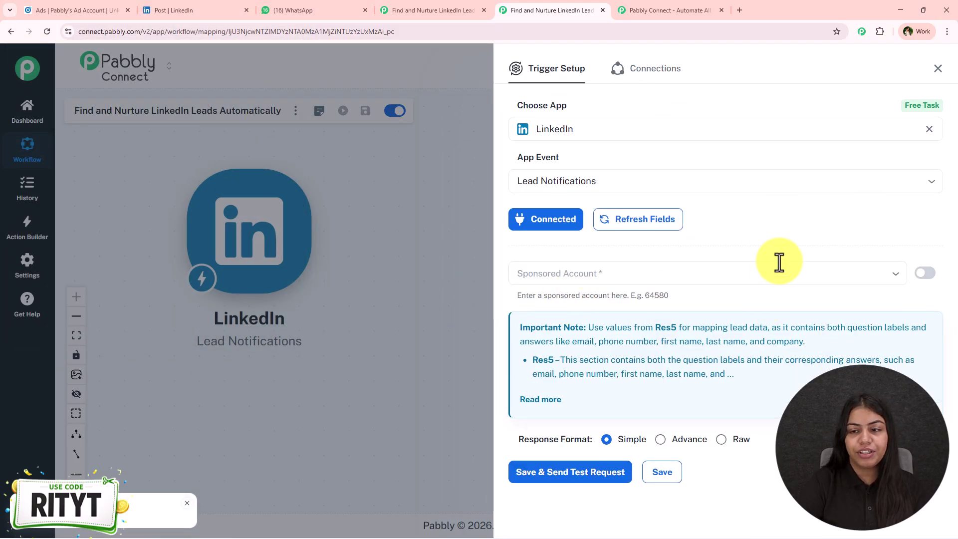
Refresh the trigger fields, use Pabbly's Ad Account as the sponsored account, and save and send a test request.
left_click(664, 229)
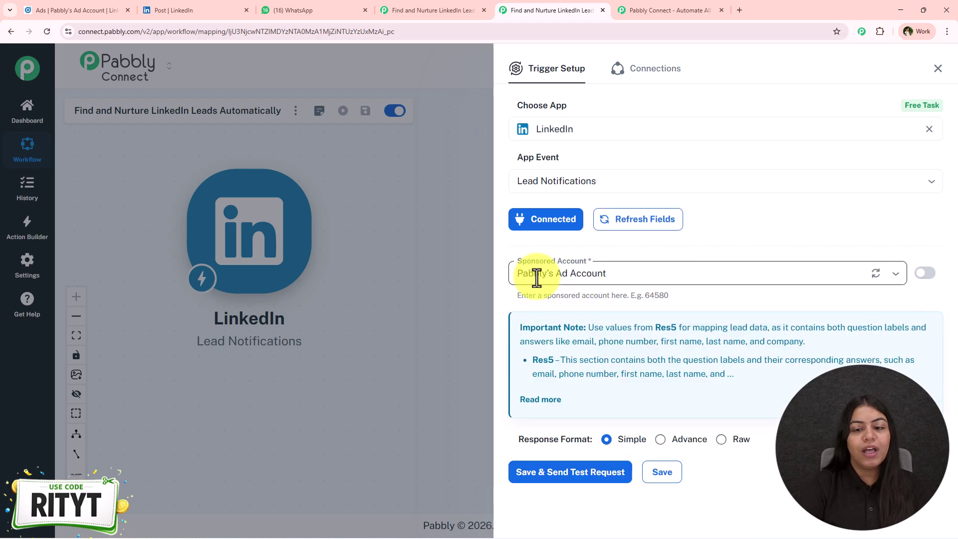
left_click(517, 273)
left_click(681, 291)
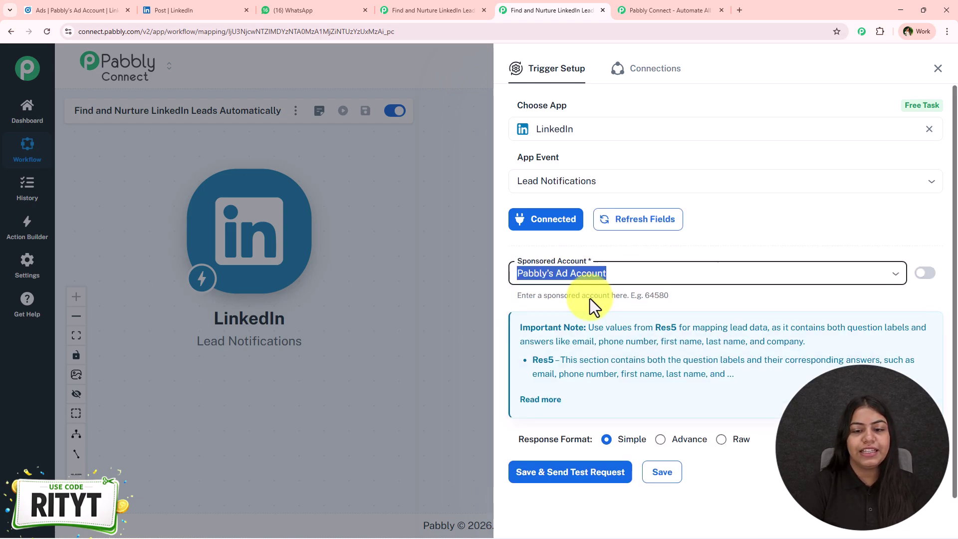
left_click(606, 478)
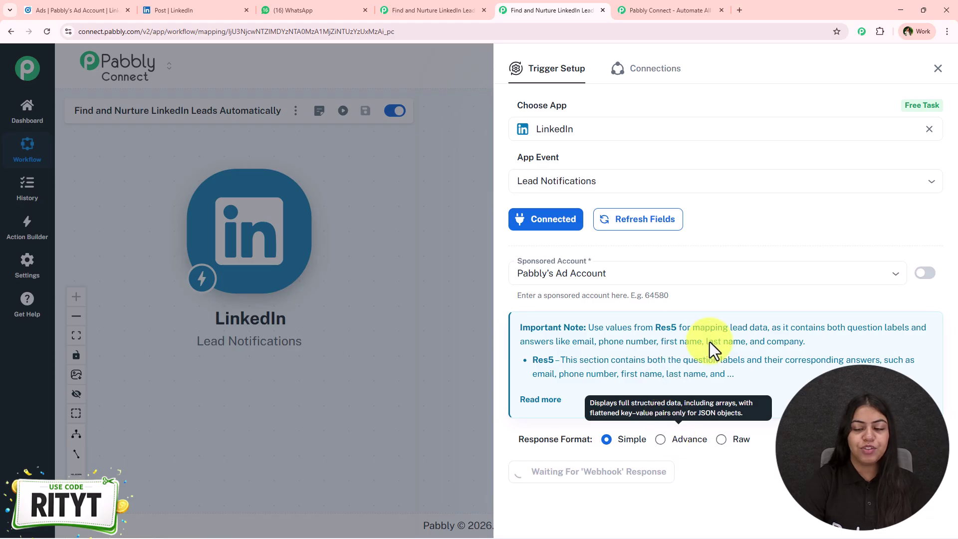
Open the lead form from the promoted Pabbly post on LinkedIn and fill in the contact's email address and phone number.
left_click(210, 9)
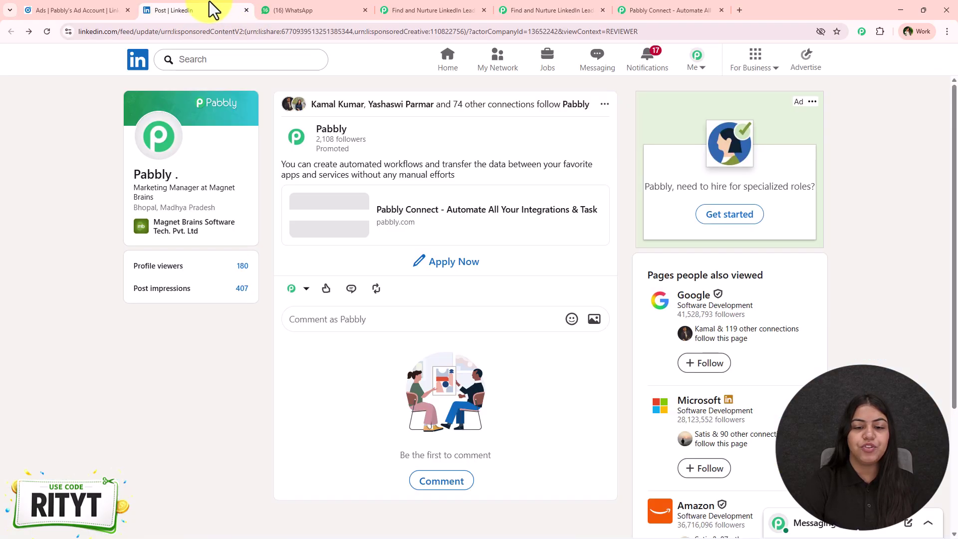
left_click(524, 259)
left_click(480, 237)
left_click(494, 276)
left_click(445, 273)
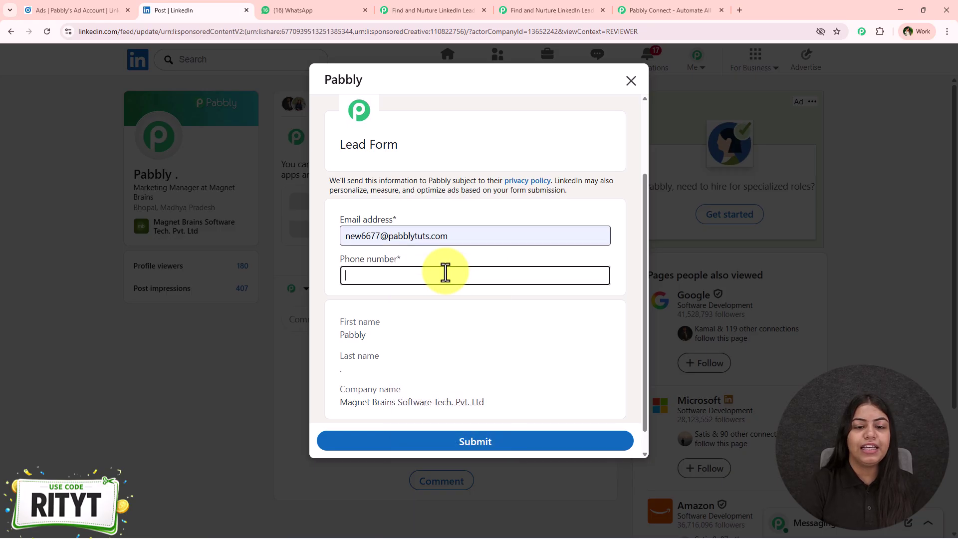
type("999999999")
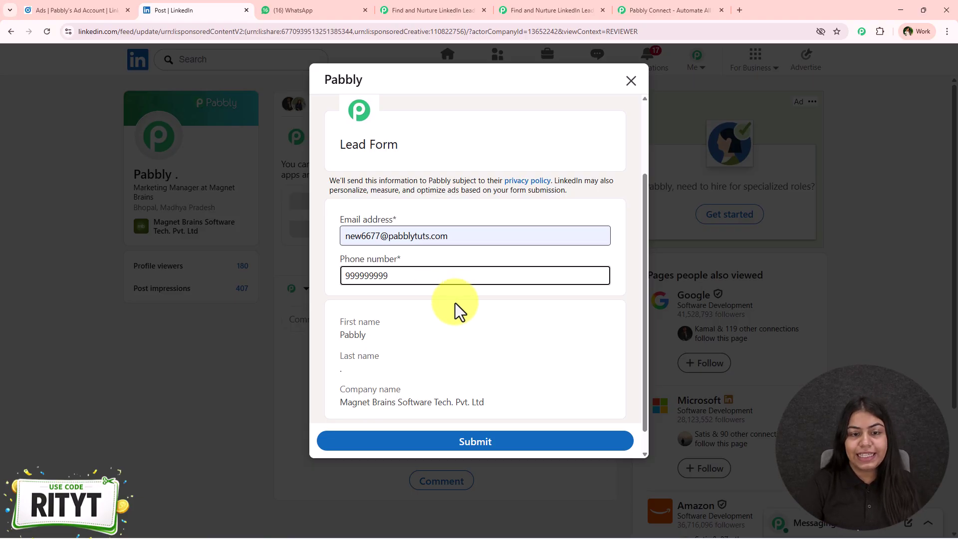
Check the prefilled first name, last name and company name in the lead form, and submit it.
left_click_drag(342, 320, 498, 389)
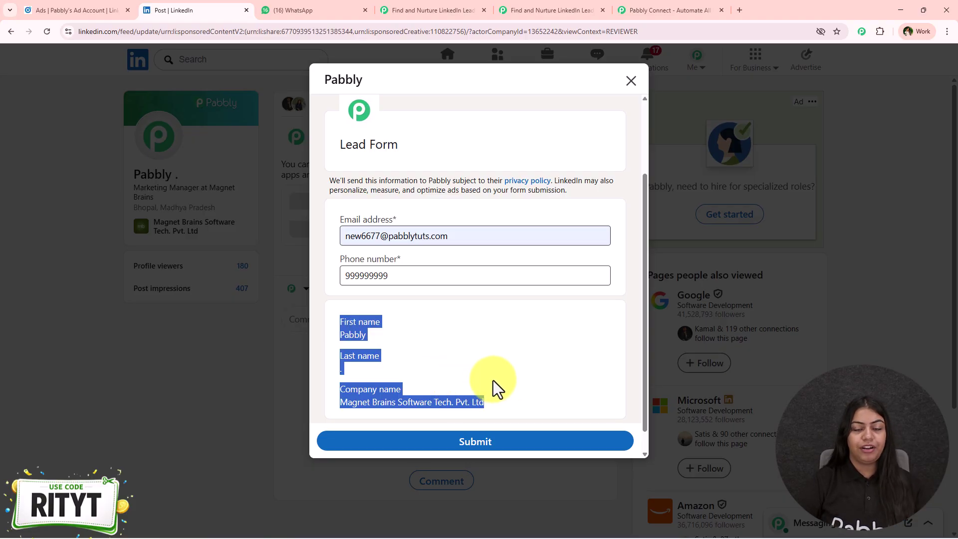
left_click(500, 403)
left_click_drag(500, 403, 335, 327)
left_click(336, 328)
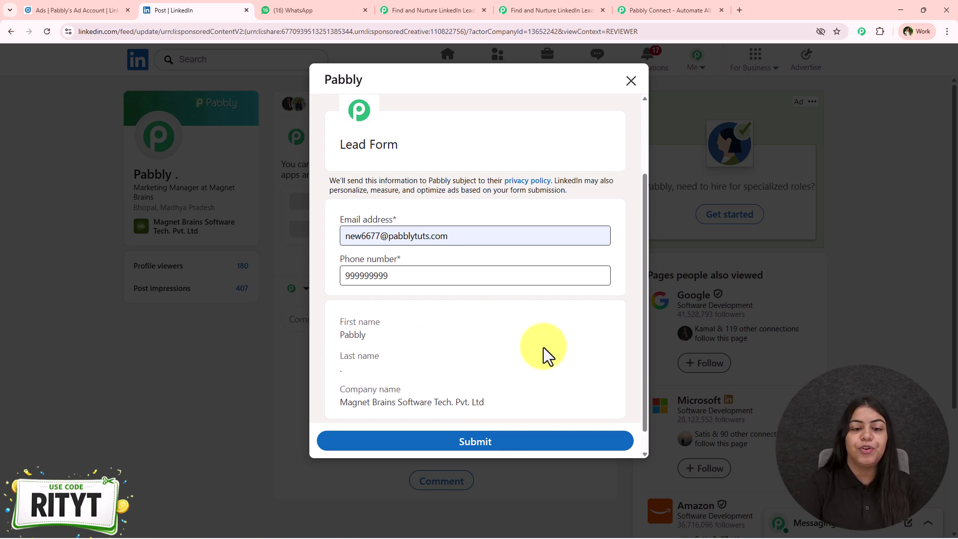
left_click(115, 10)
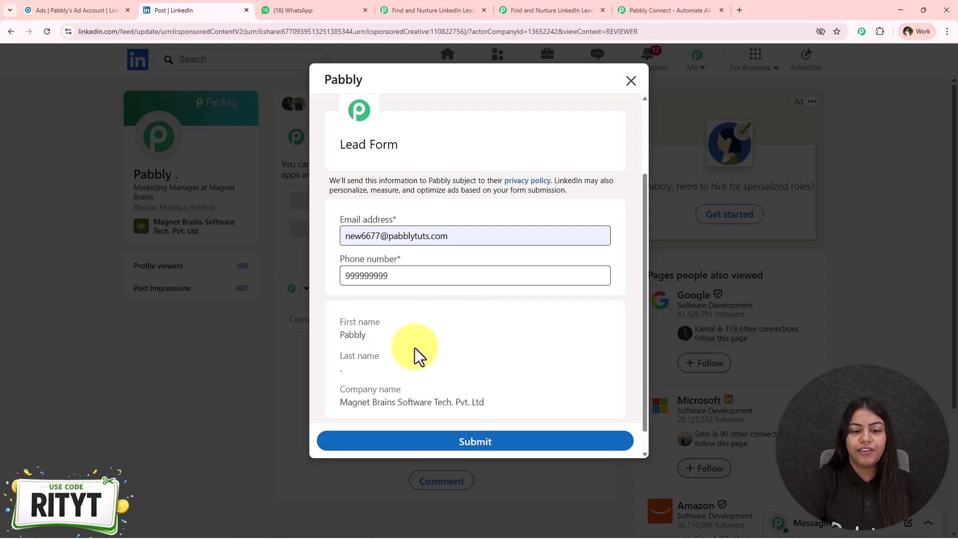
left_click_drag(337, 320, 561, 405)
left_click(558, 400)
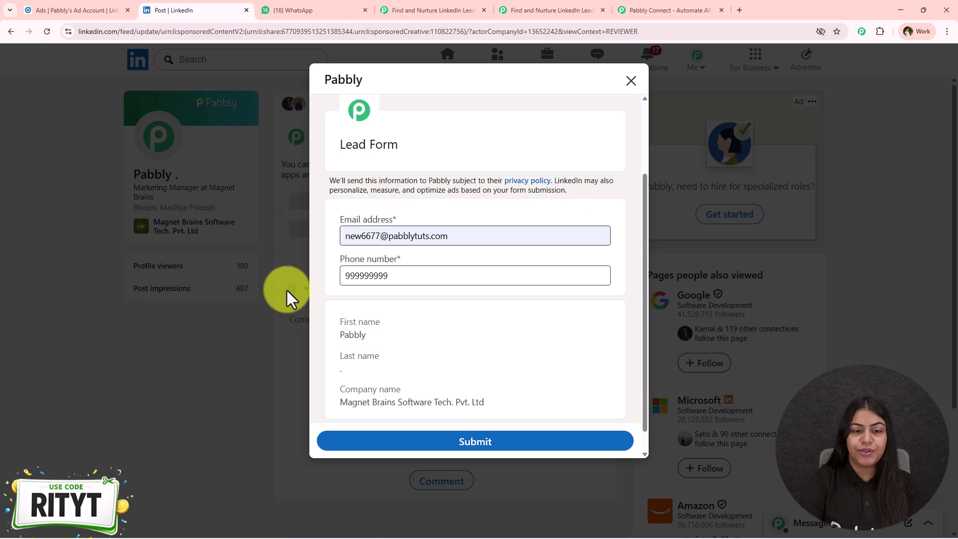
left_click(512, 440)
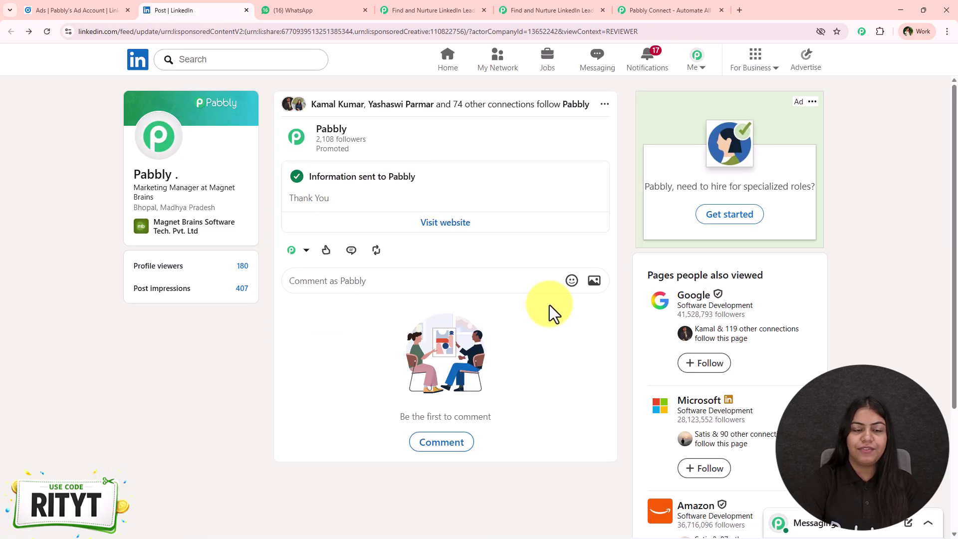
Return to the workflow in Pabbly Connect and examine the lead data received by the LinkedIn trigger.
left_click(573, 10)
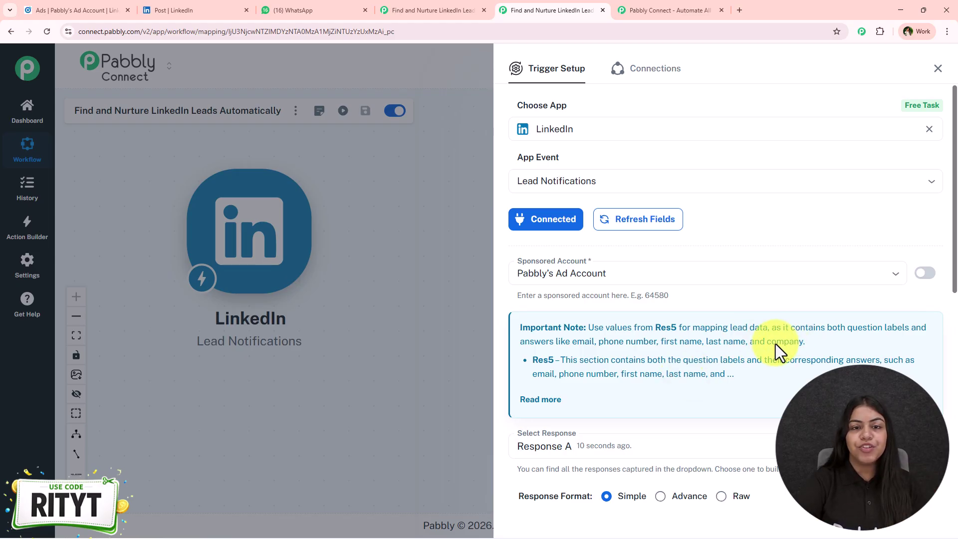
scroll(777, 345, "down", 6)
scroll(773, 345, "down", 2)
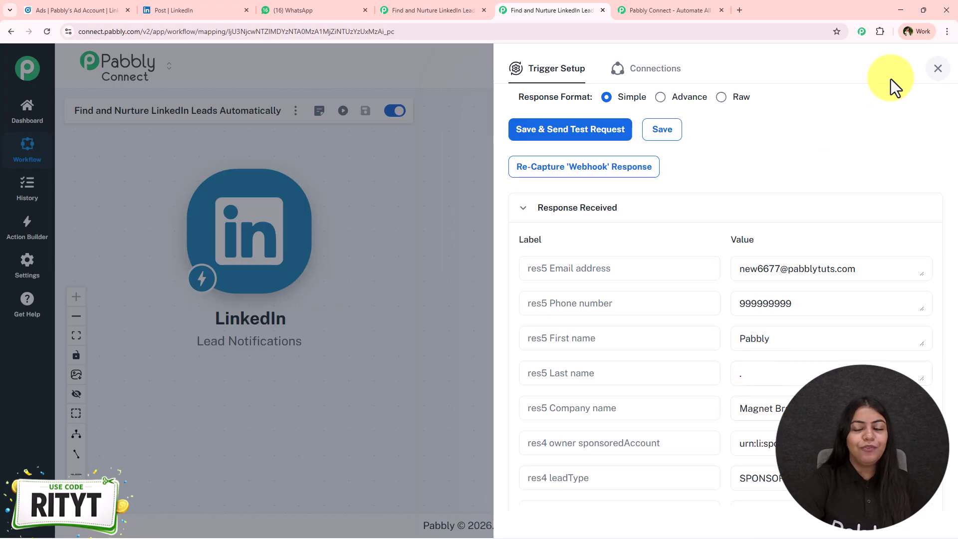
Add a Pabbly Chatflow action after the LinkedIn trigger and set its event to Send Text Message.
left_click_drag(412, 352, 339, 354)
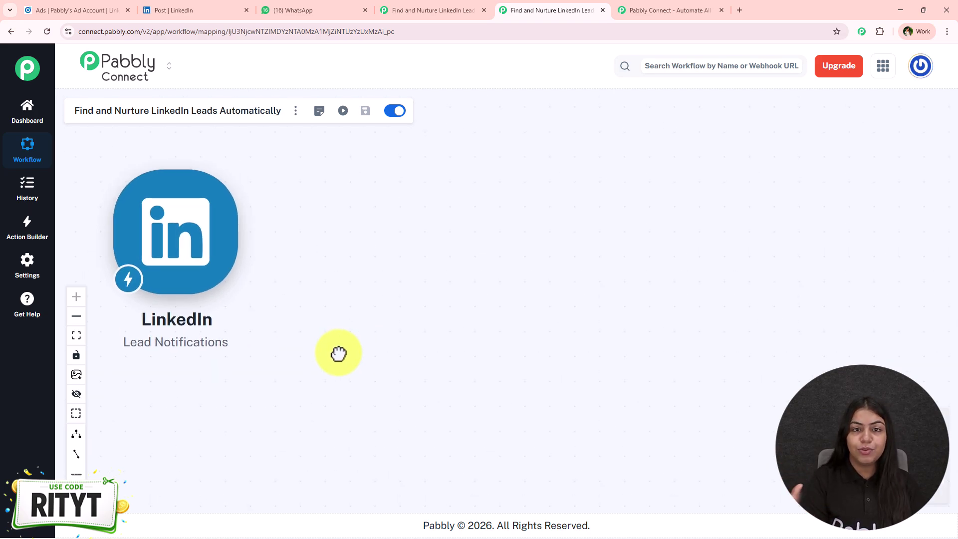
mouse_move(214, 278)
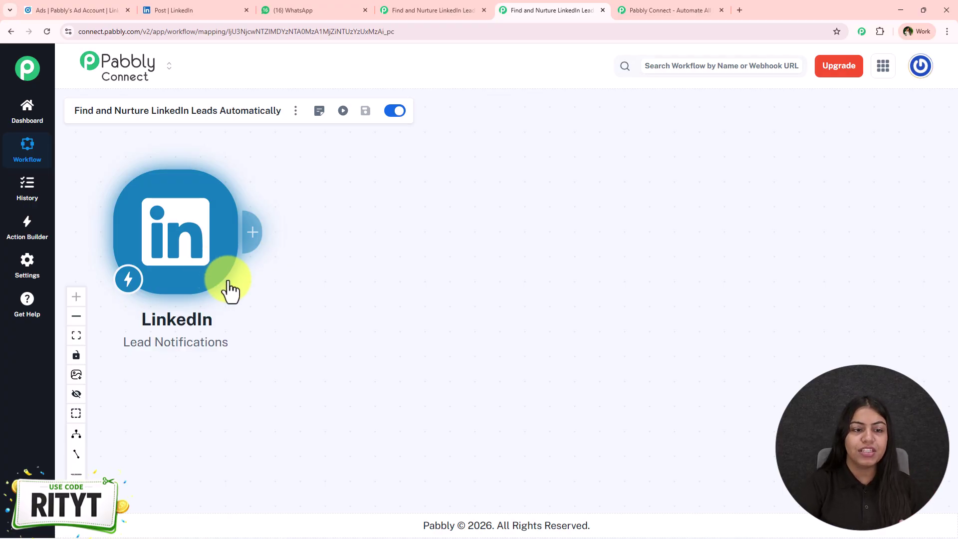
left_click(252, 235)
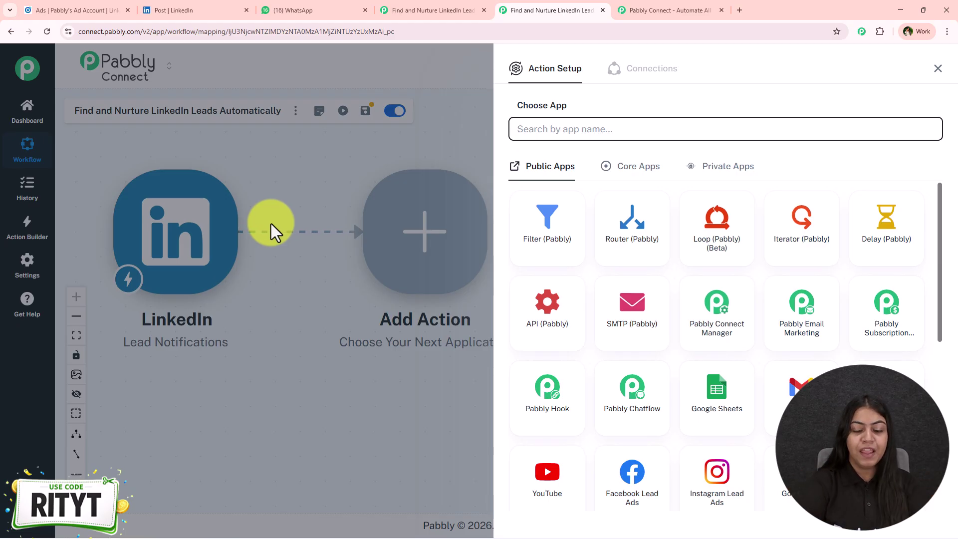
type("Pabbly Chat")
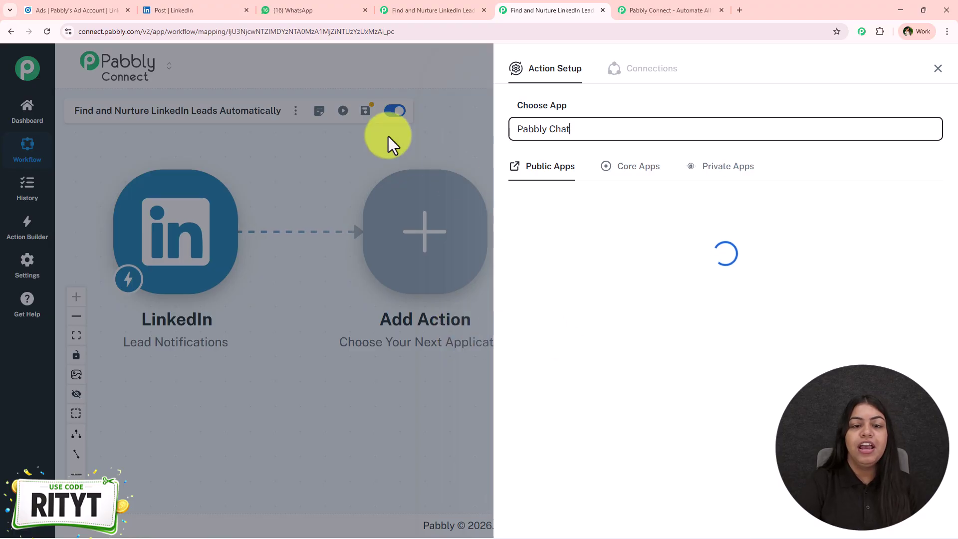
left_click(545, 220)
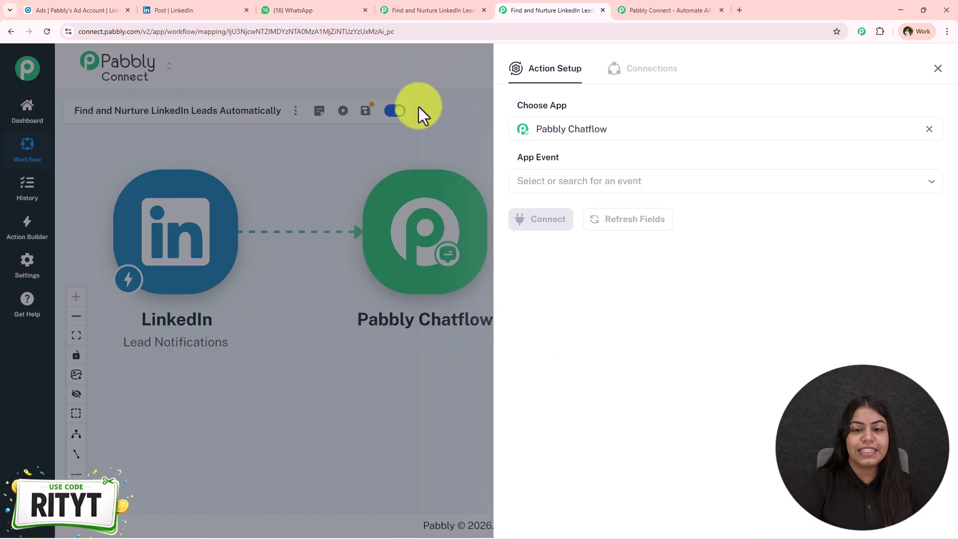
left_click(559, 170)
left_click(577, 250)
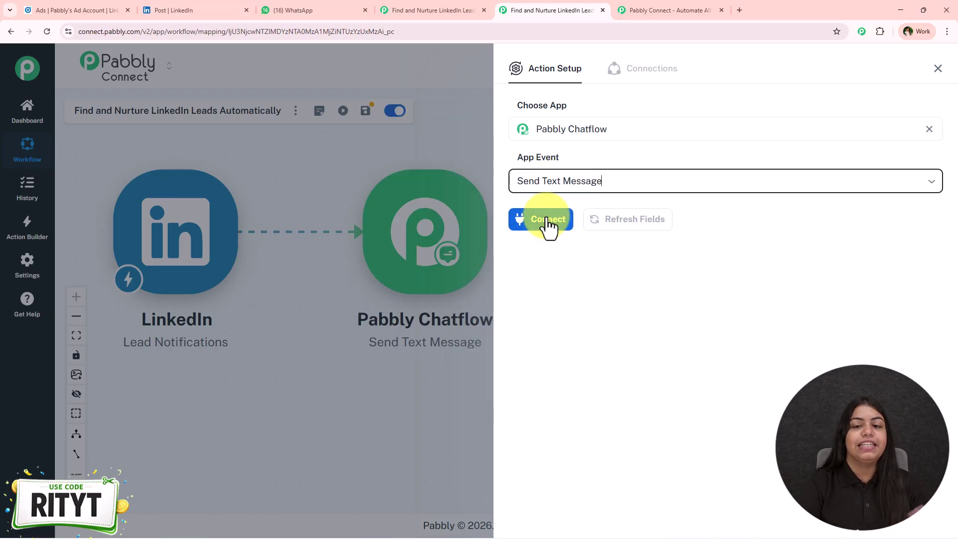
Connect the Chatflow action by starting a new connection, and open the Pabbly Chatflow account linked under the token field.
left_click(540, 220)
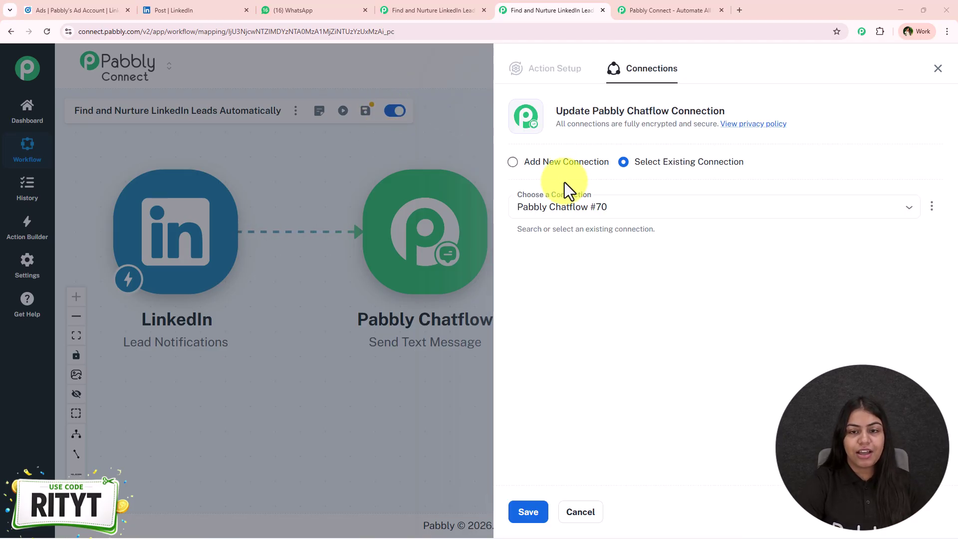
left_click(564, 163)
left_click(556, 283)
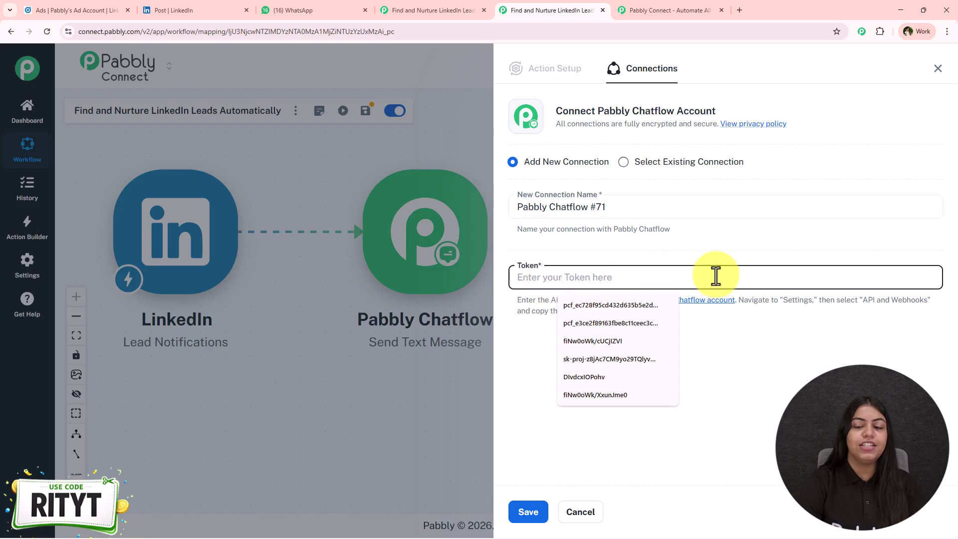
left_click(722, 344)
left_click(694, 302)
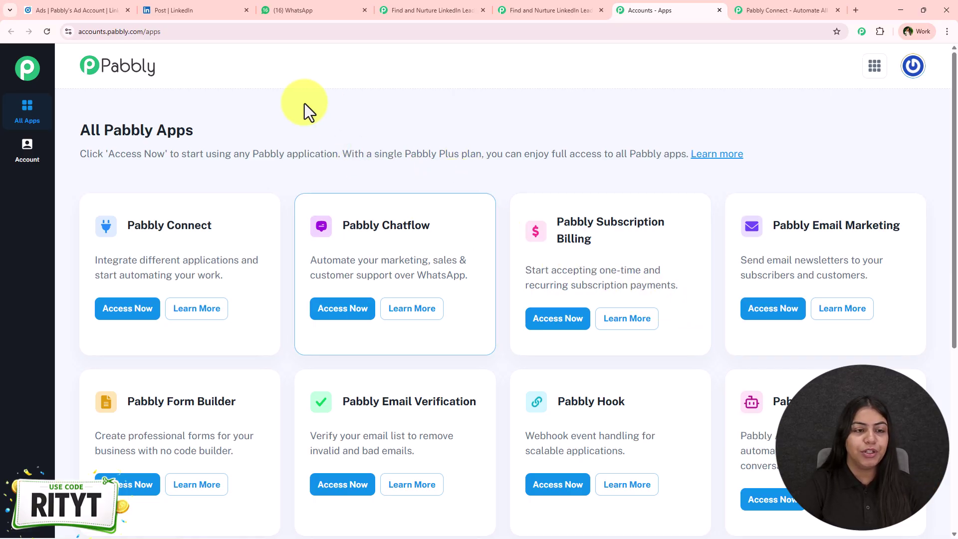
Access Pabbly Chatflow from the All Pabbly Apps page and look at the options for adding a WhatsApp number.
left_click_drag(81, 130, 283, 125)
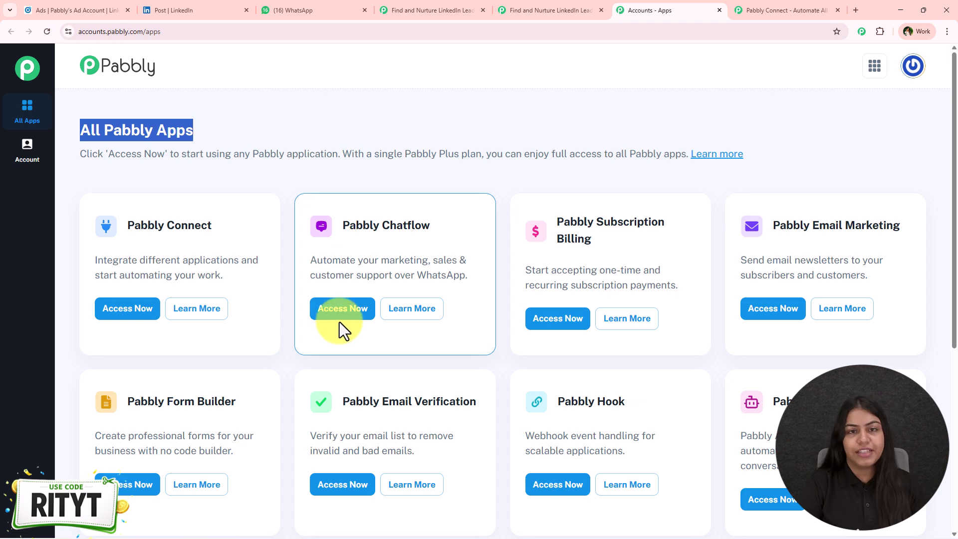
left_click(342, 310)
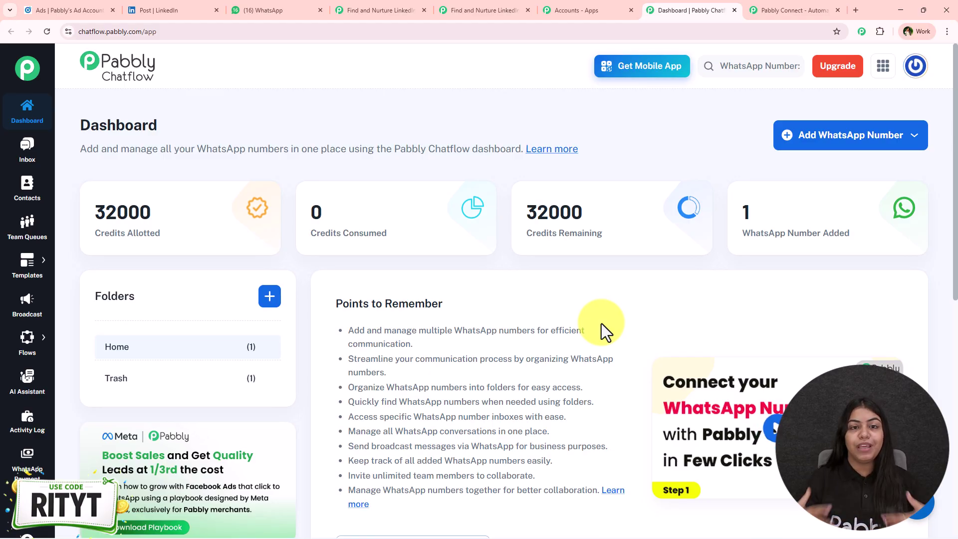
left_click(887, 143)
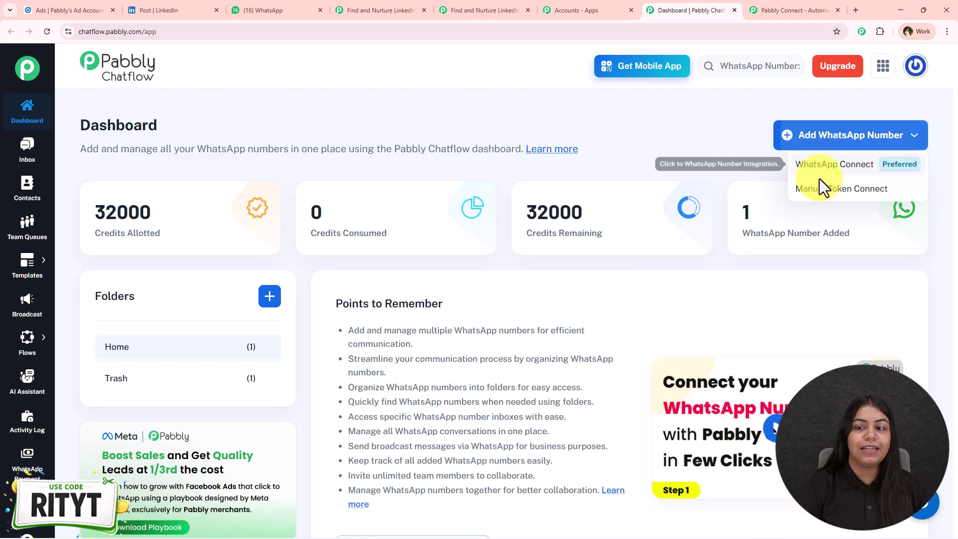
left_click(787, 181)
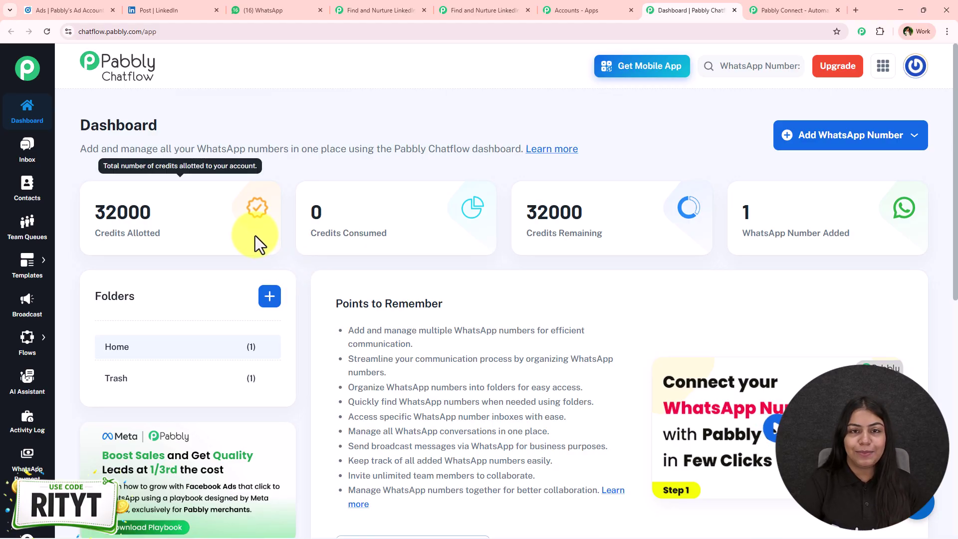
Copy the Pabbly Chatflow API token from the API & Webhooks settings.
mouse_move(28, 519)
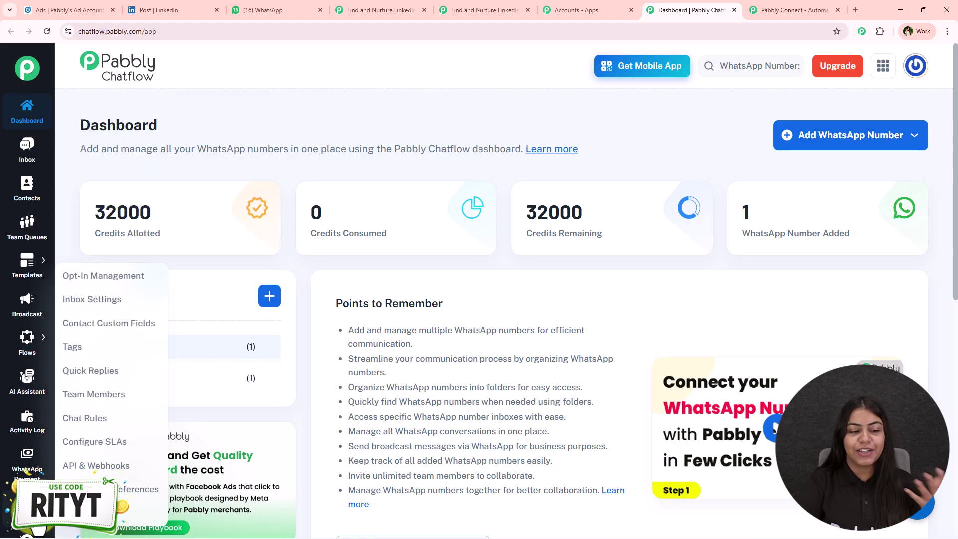
left_click(84, 469)
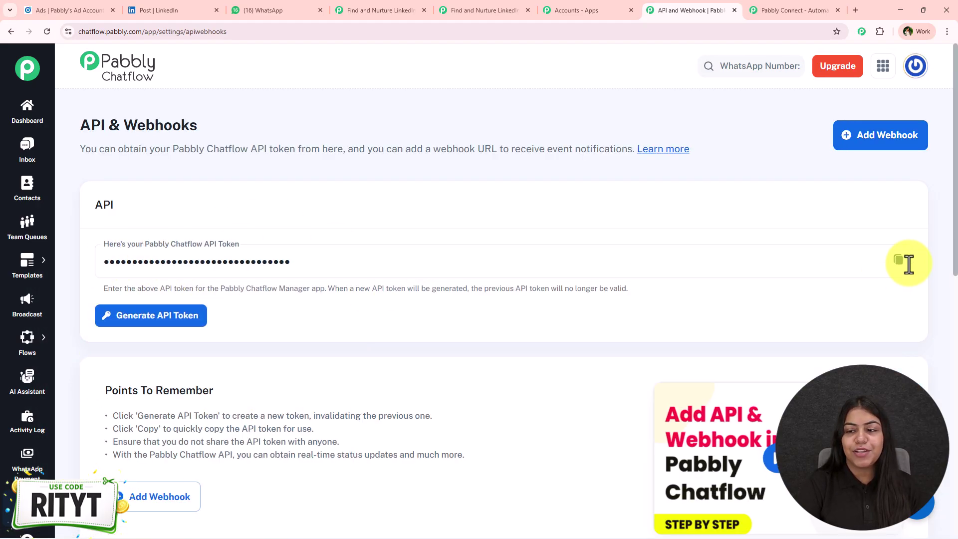
left_click(895, 270)
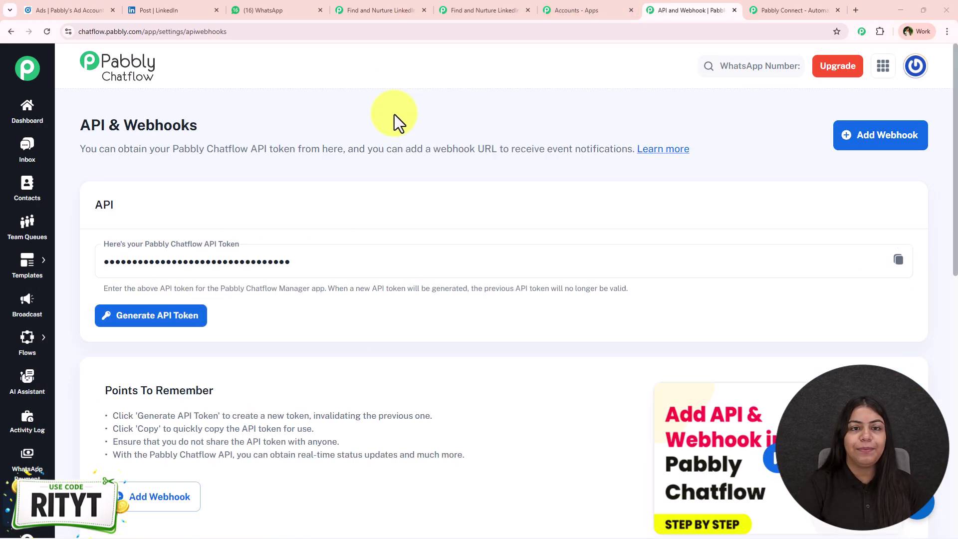
Return to the workflow in Pabbly Connect and save the action with the existing connection Pabbly Chatflow #70.
left_click(446, 2)
left_click(554, 277)
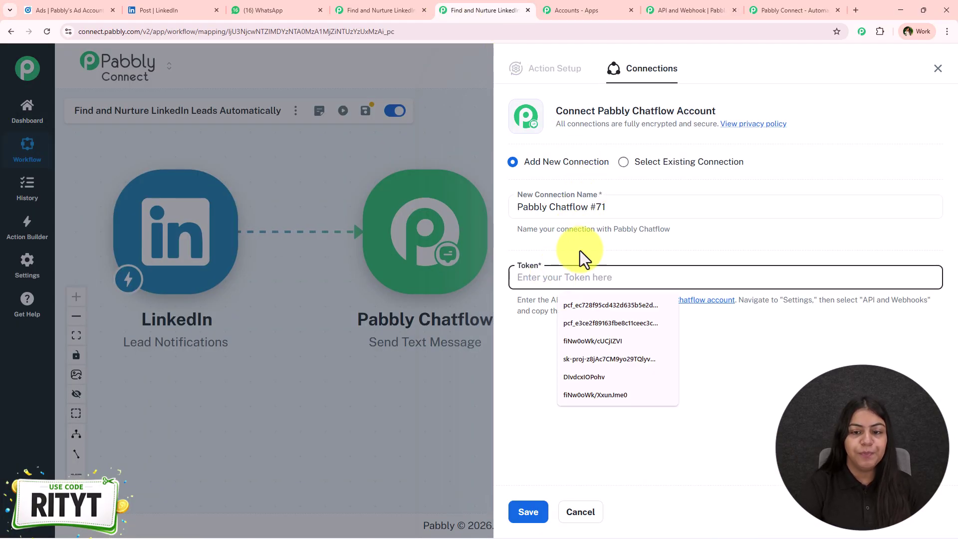
left_click(565, 249)
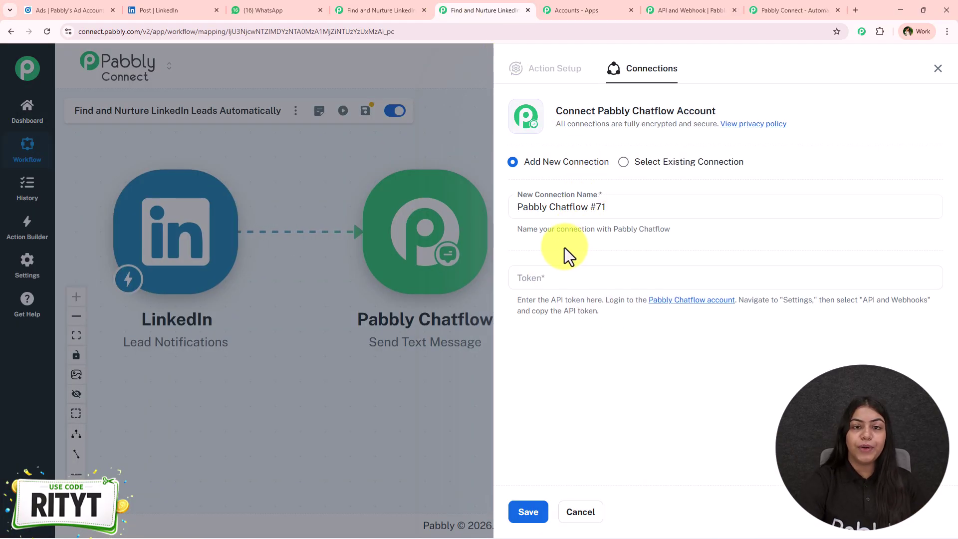
left_click(641, 164)
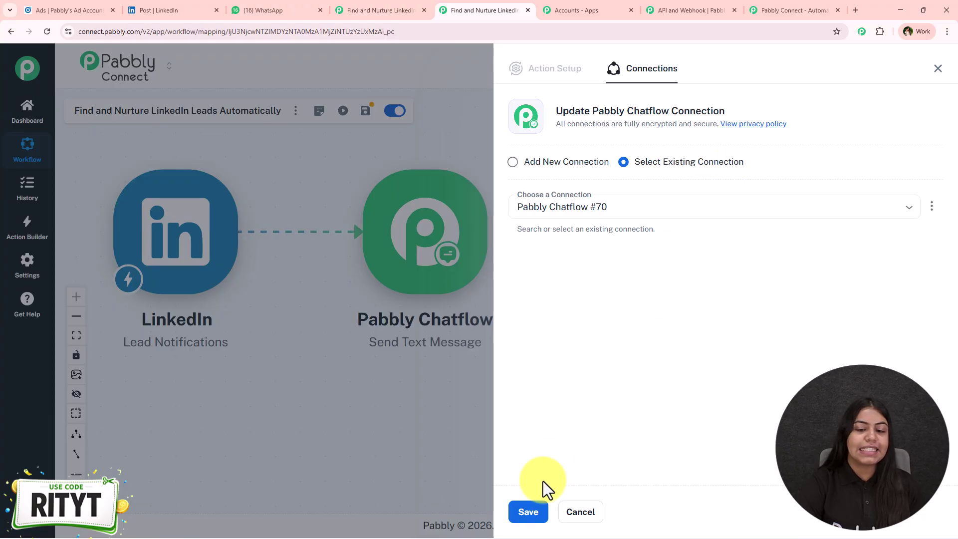
left_click(543, 165)
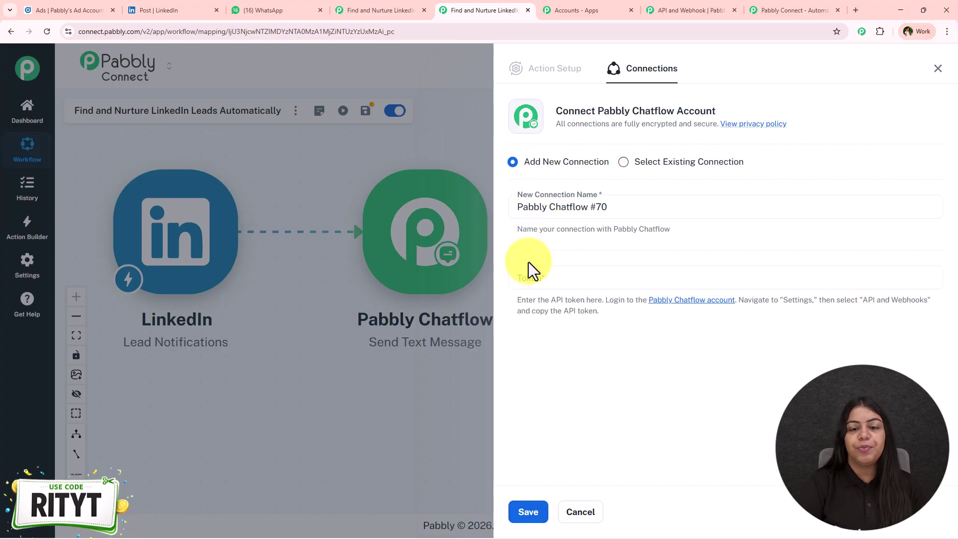
left_click(662, 170)
left_click(525, 508)
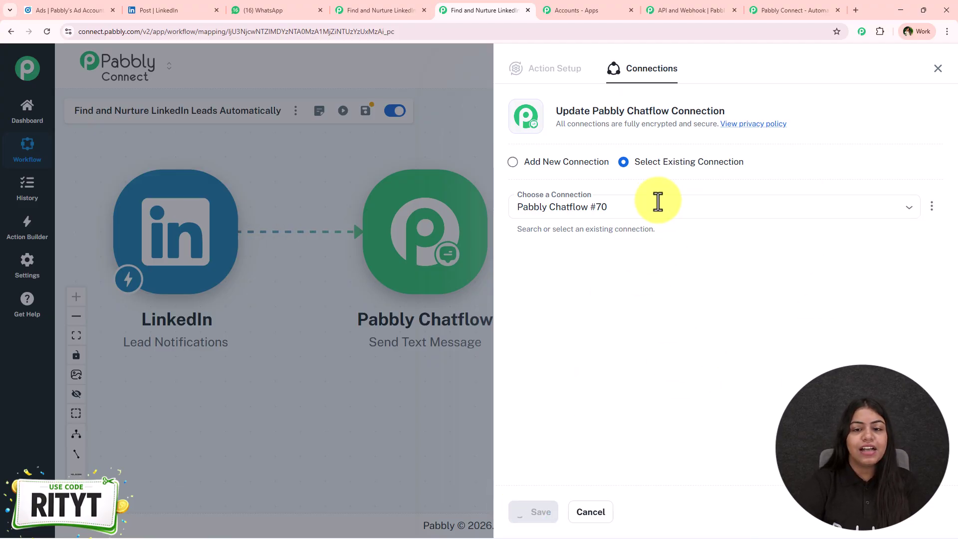
Open the Recipient WhatsApp Mobile Number field of the text message action for entry.
scroll(637, 259, "down", 1)
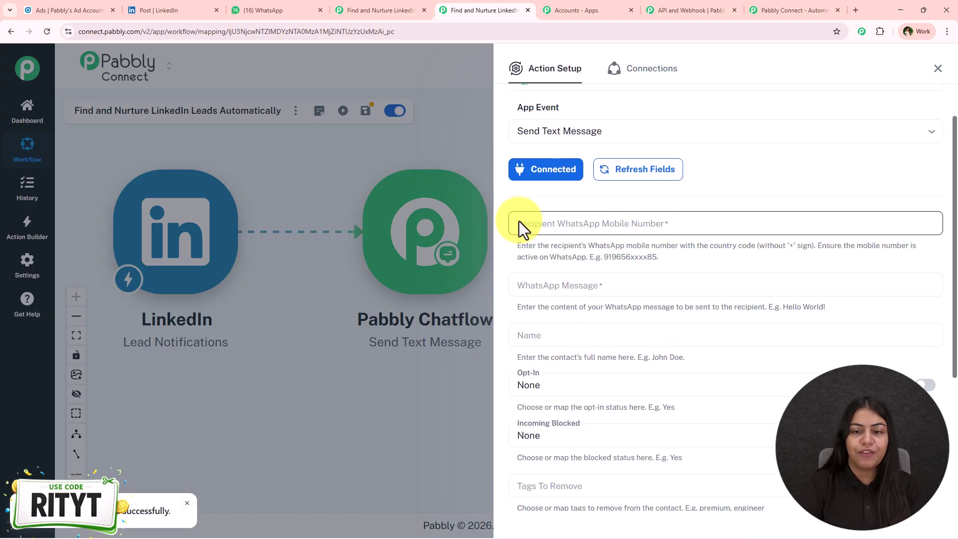
scroll(619, 237, "down", 1)
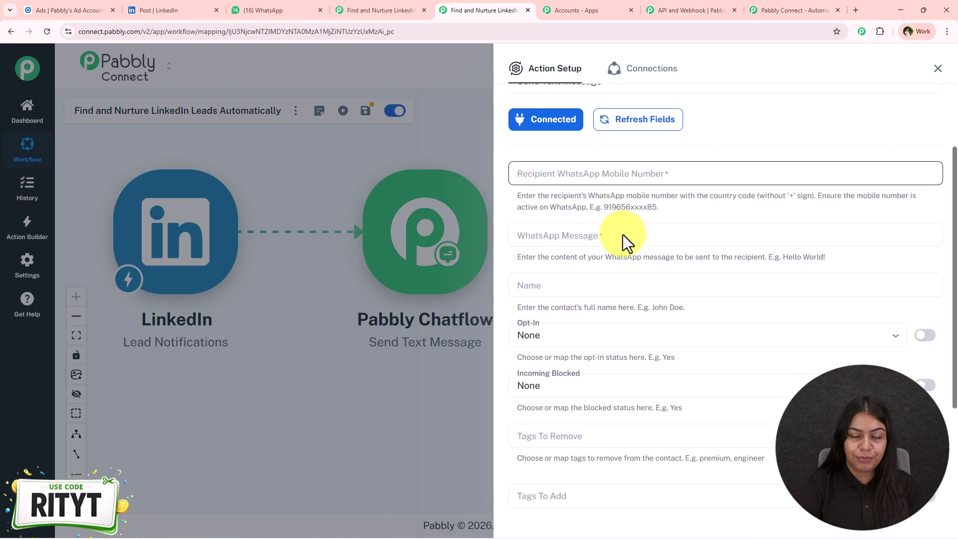
left_click(688, 178)
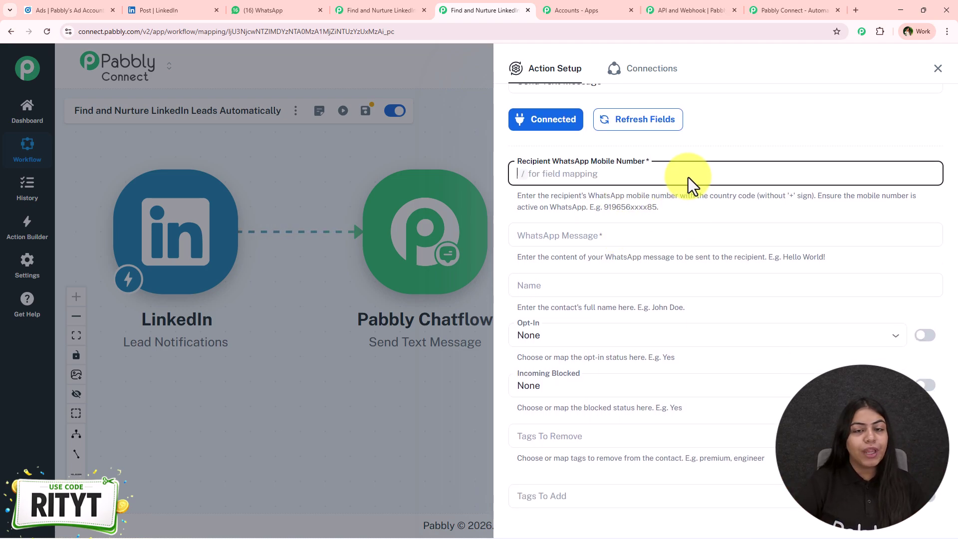
type("RITYT")
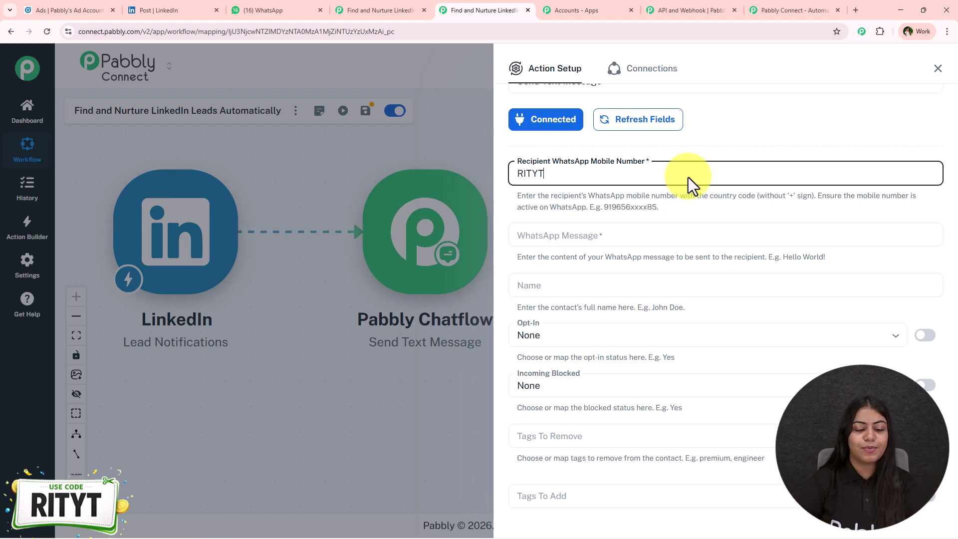
key("ctrl+a")
key("BackSpace")
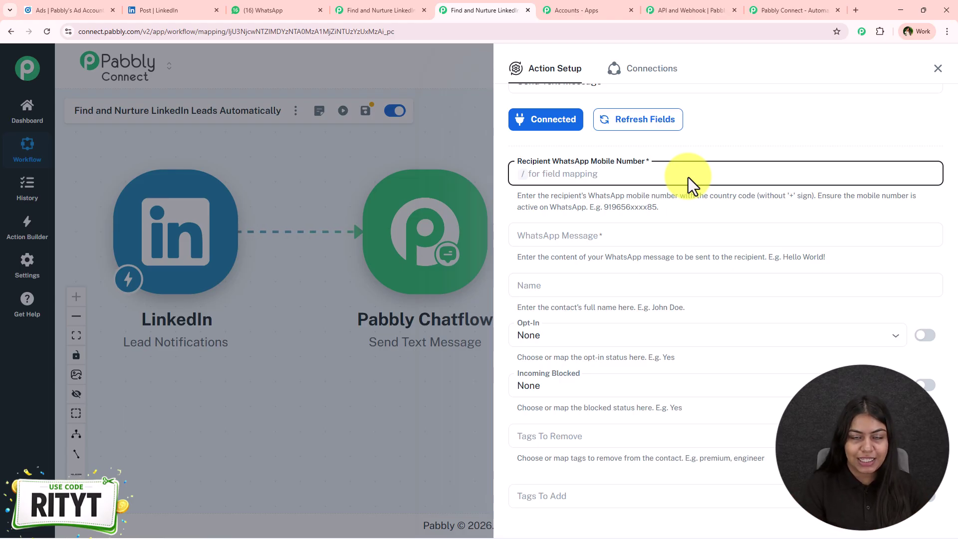
Map the recipient's WhatsApp mobile number to the phone number from the LinkedIn lead response.
type("/ph")
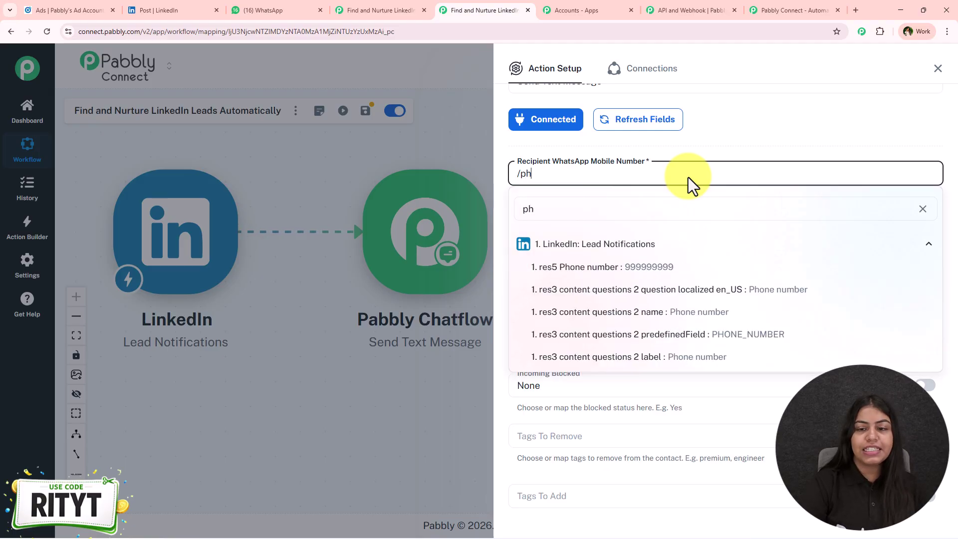
left_click(649, 268)
Copy the WhatsApp message text from the Chatflow action in the other finished workflow and paste it as this action's message.
left_click(660, 233)
left_click(393, 10)
left_click(494, 310)
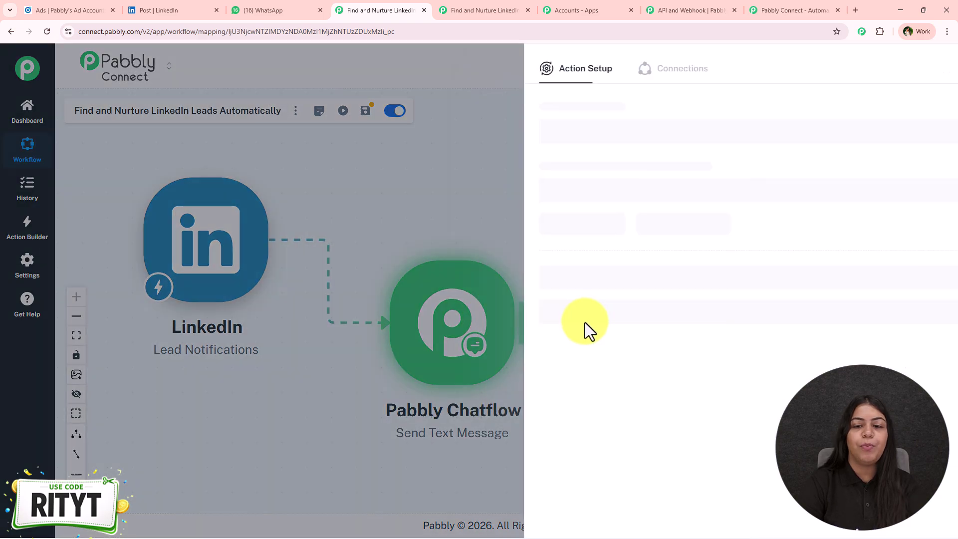
left_click(579, 349)
key("ctrl+a")
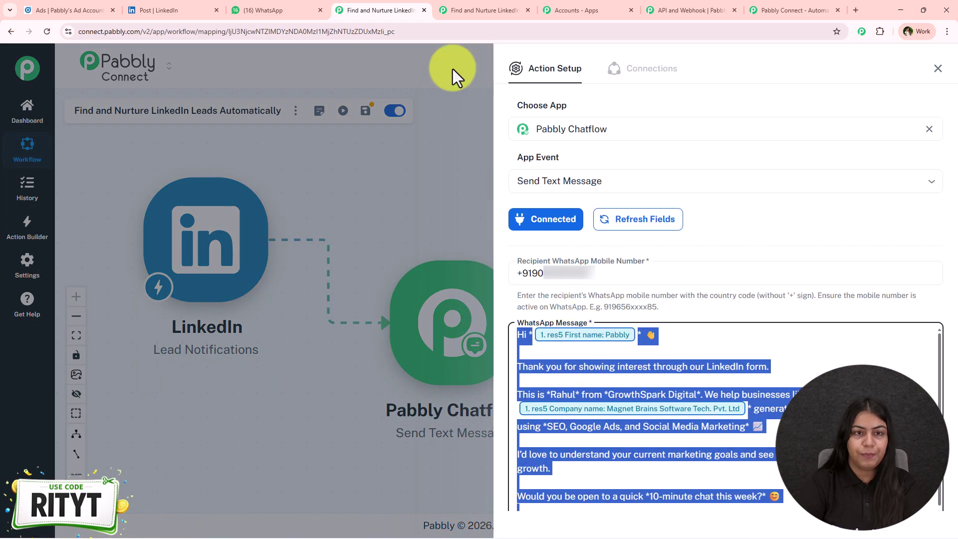
left_click(482, 10)
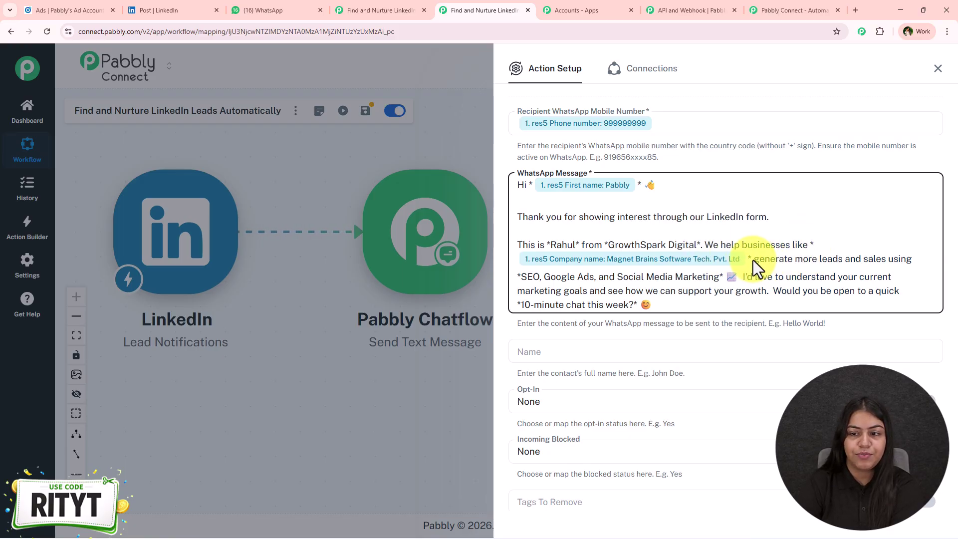
Replace the mapped company name in the WhatsApp message with the placeholder {Company Name}.
left_click(733, 256)
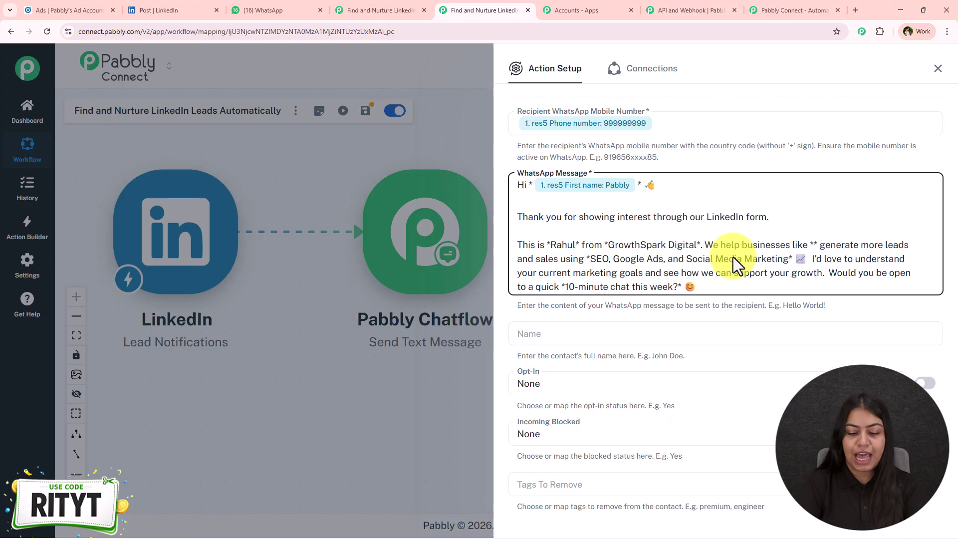
type("{Company Name}")
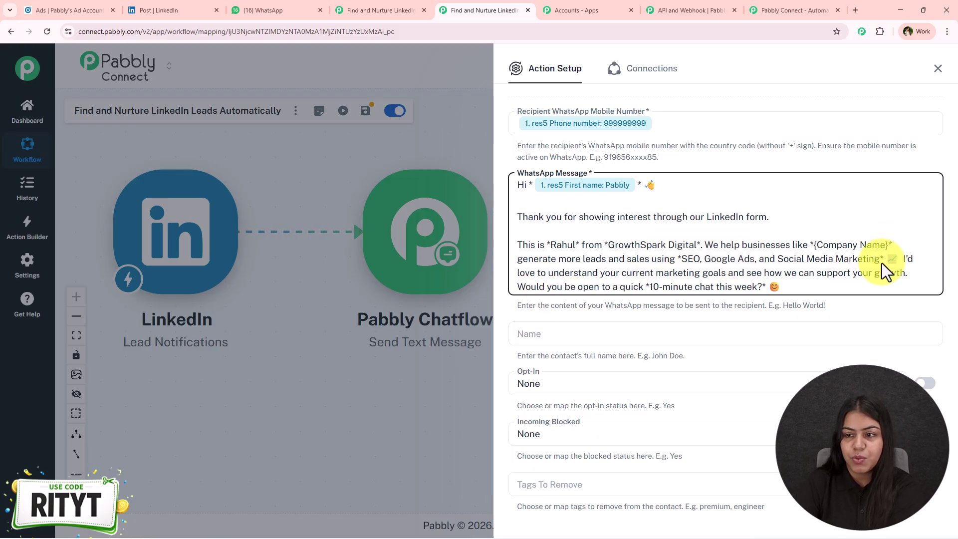
Split the WhatsApp message into separate paragraphs before "We help businesses", "I'd love to understand" and "Would you be open".
left_click(706, 245)
key("Return")
key("Return")
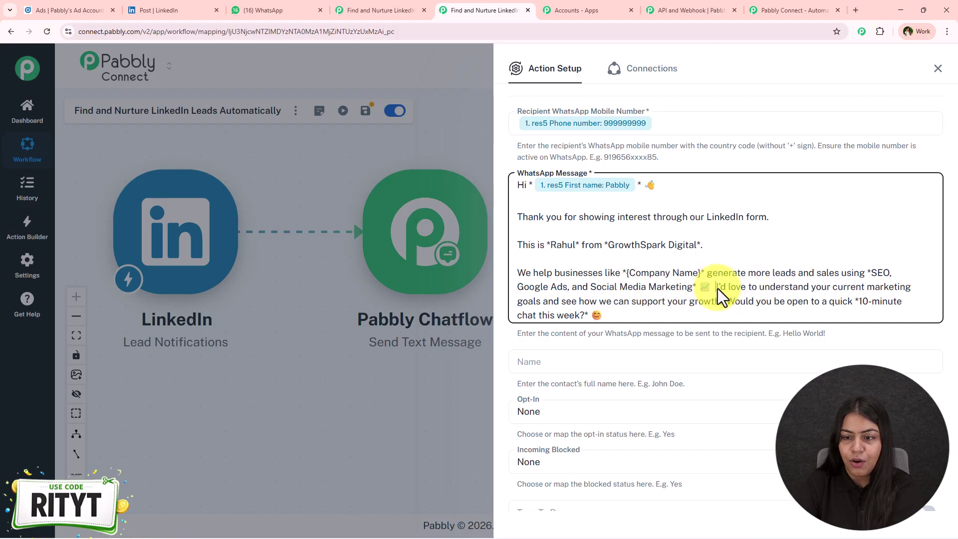
key("Return")
key("Return")
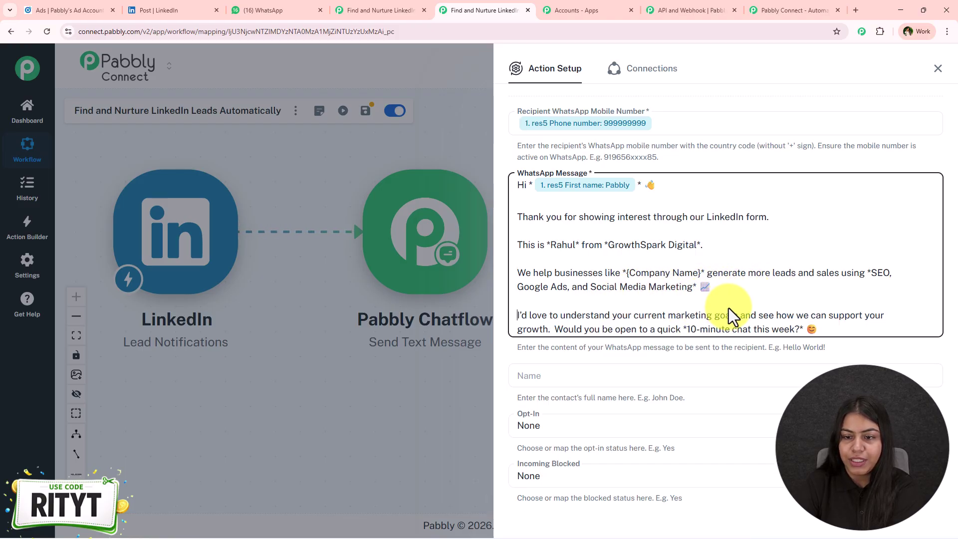
left_click(555, 332)
key("Return")
key("Return")
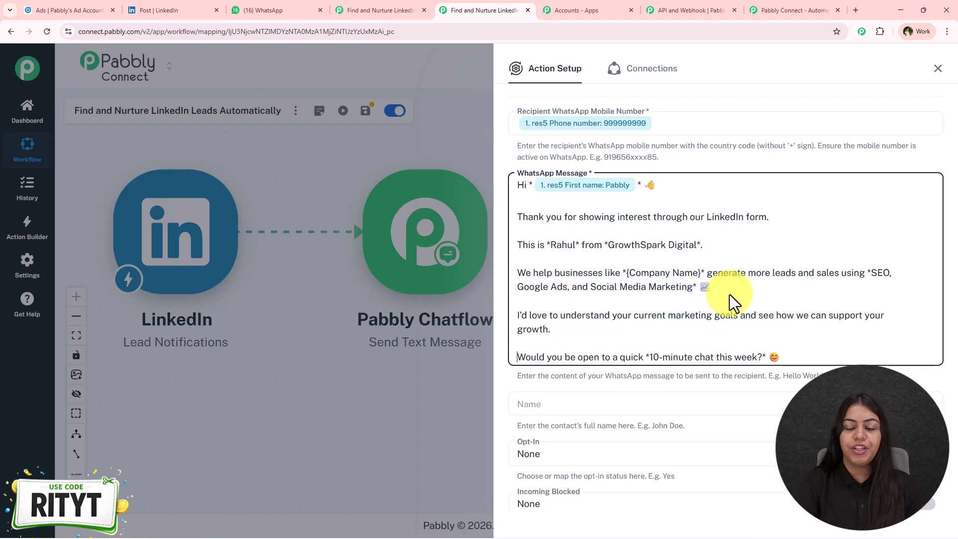
Replace the mapped first name in the WhatsApp message greeting with the placeholder {Name}.
left_click(591, 181)
key("BackSpace")
type("{Name}")
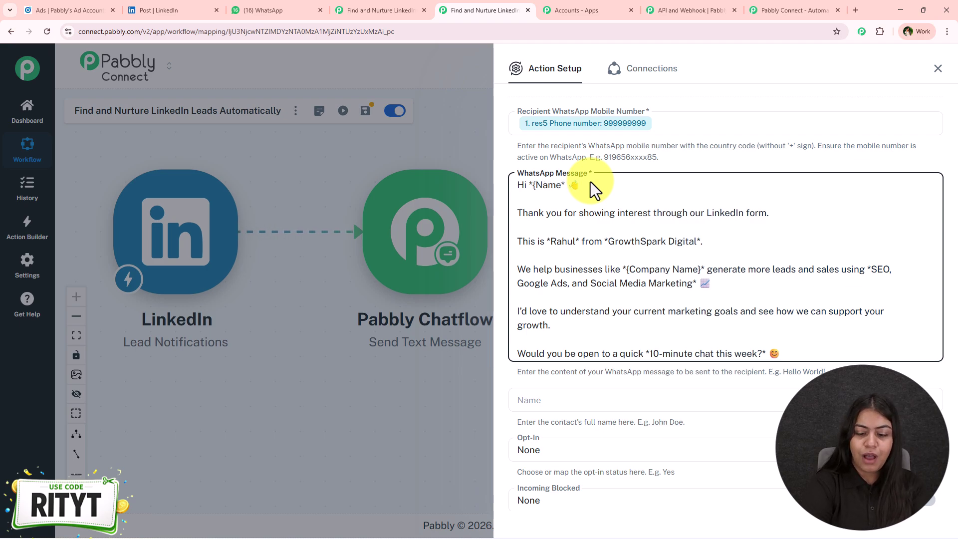
type("}")
Map the name in the WhatsApp message greeting to the First name from the LinkedIn lead response.
left_click_drag(567, 188, 533, 189)
type("/name")
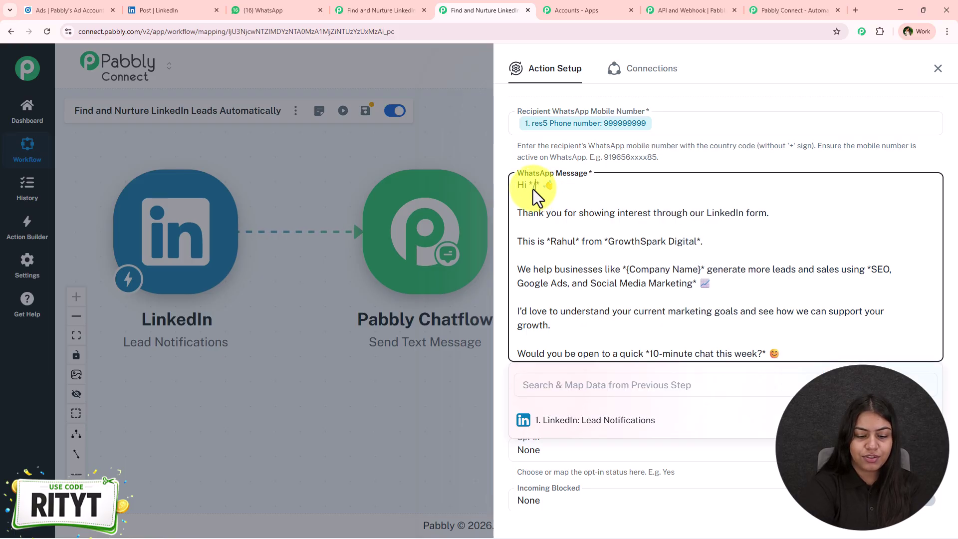
left_click(622, 444)
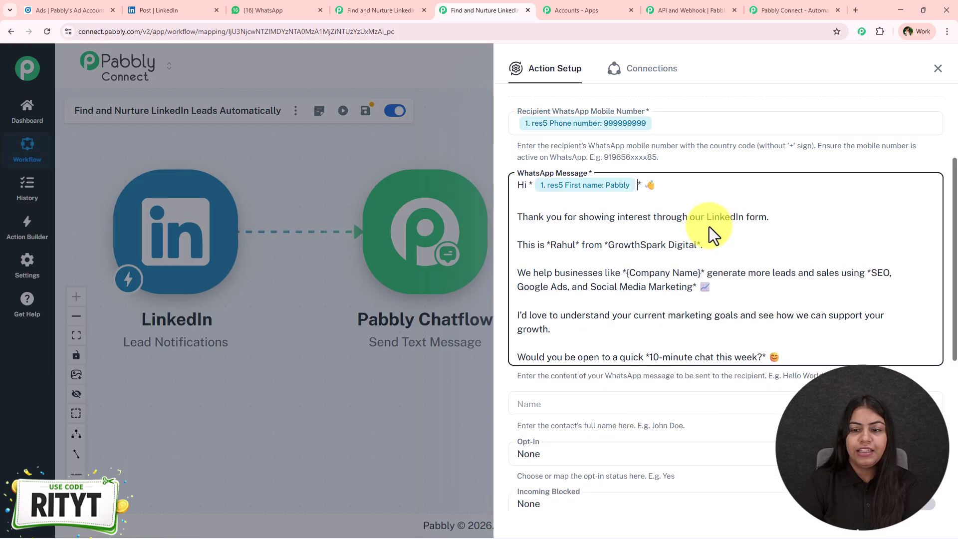
Replace the {Company Name} placeholder in the WhatsApp message with the Company name mapped from the LinkedIn lead response.
left_click_drag(701, 275, 608, 280)
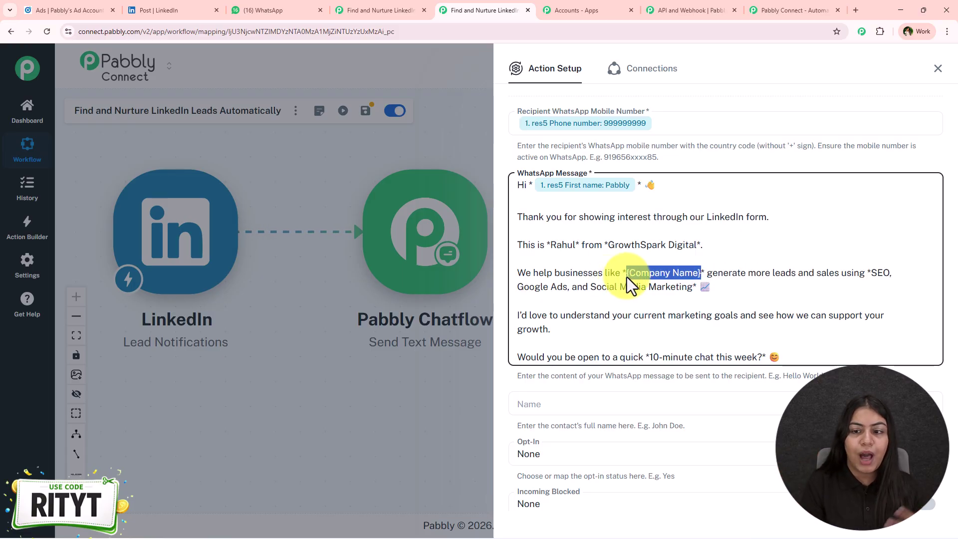
type("/")
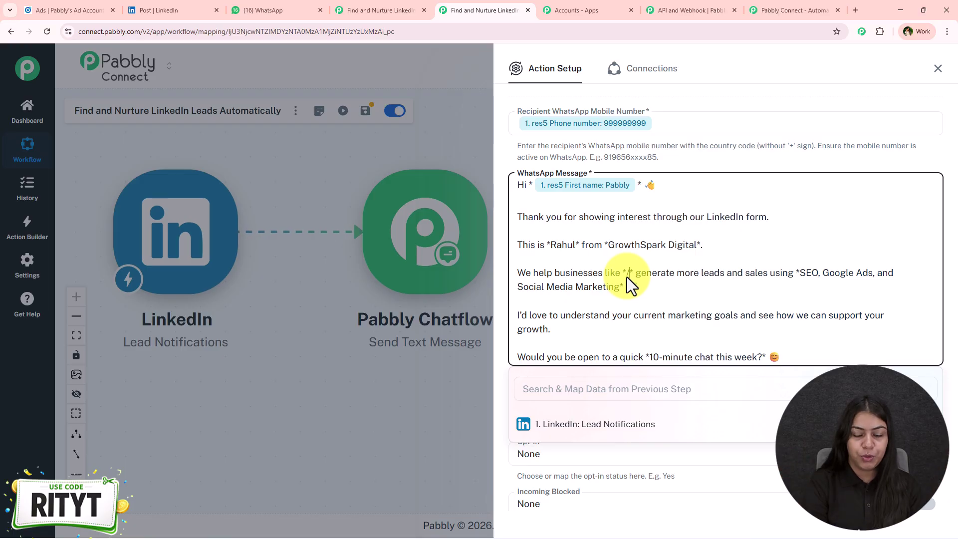
type("co")
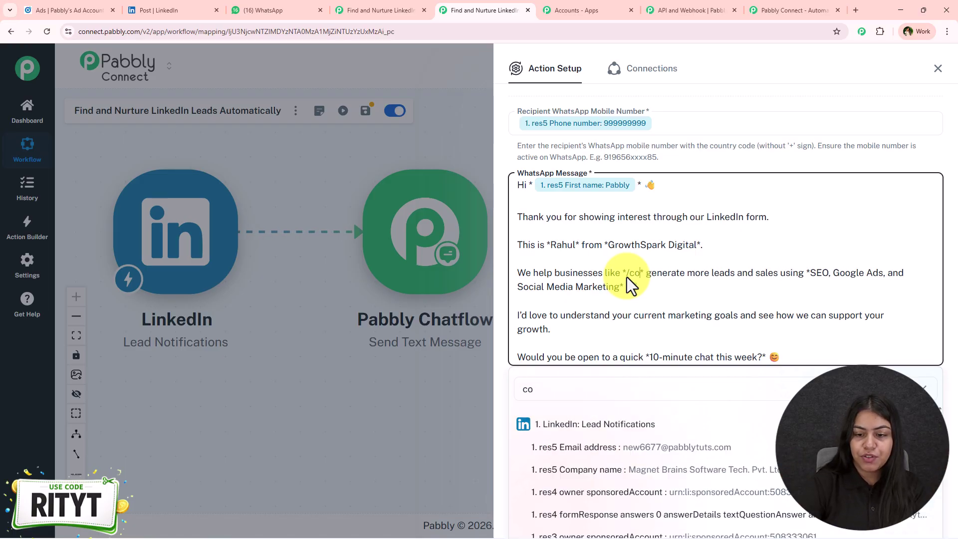
left_click(621, 474)
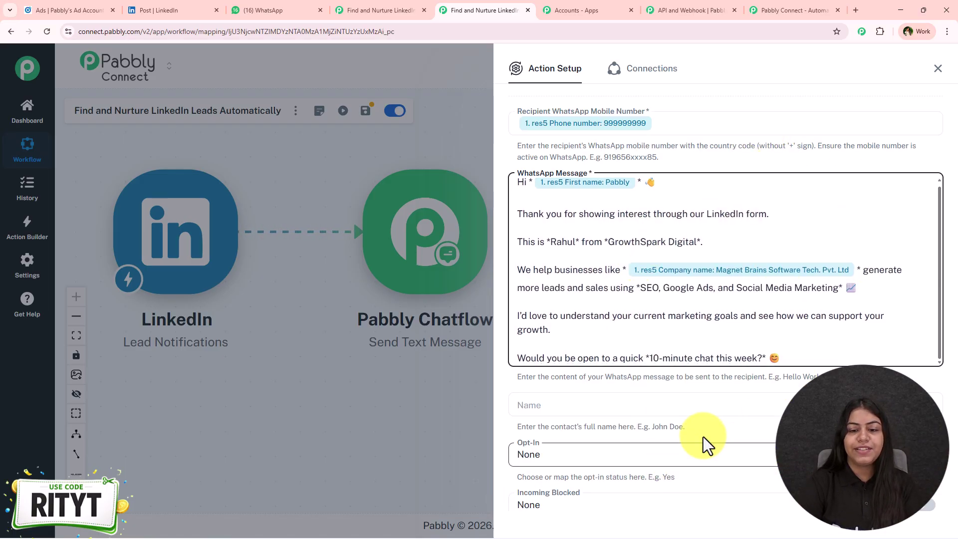
Enable mapping for the Keys field of the Chatflow action and clear its default text.
scroll(714, 415, "down", 3)
scroll(652, 300, "down", 3)
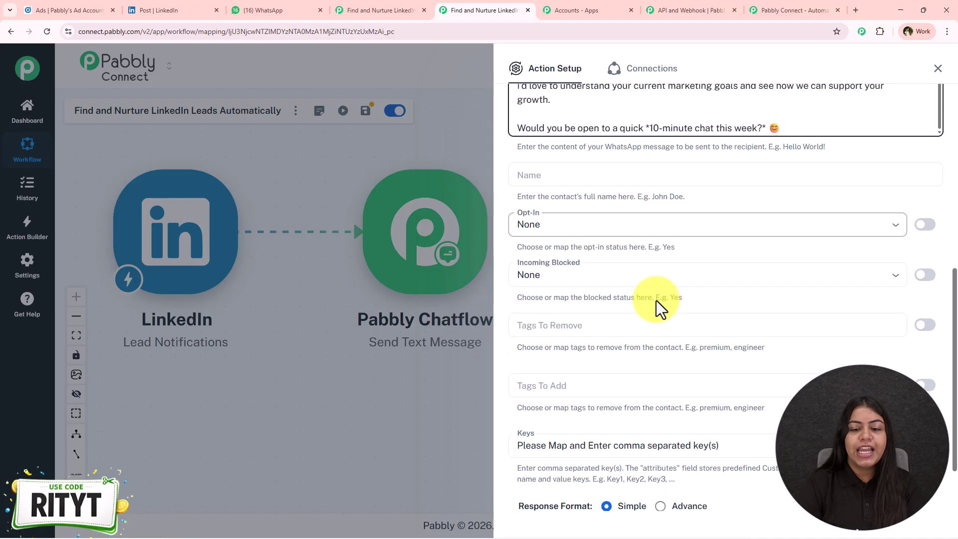
left_click(601, 317)
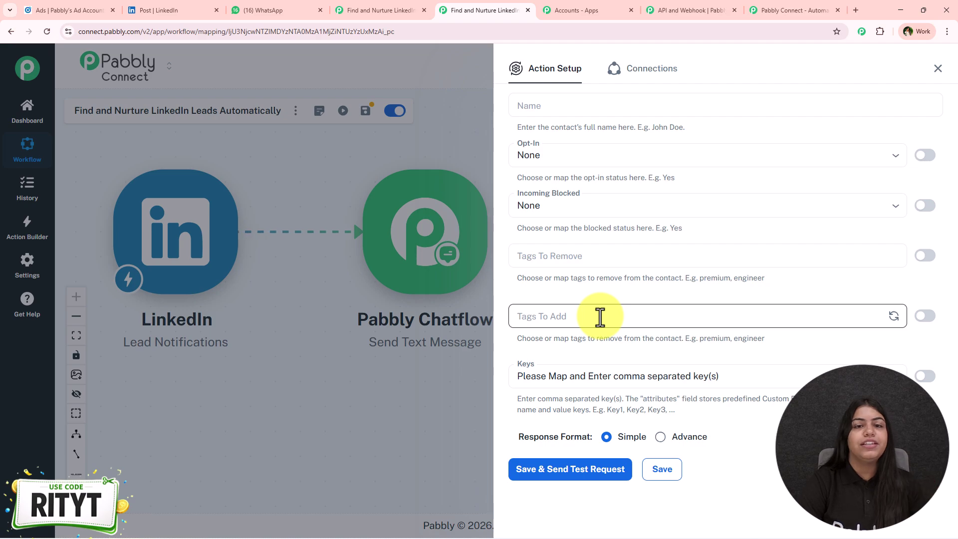
left_click(926, 376)
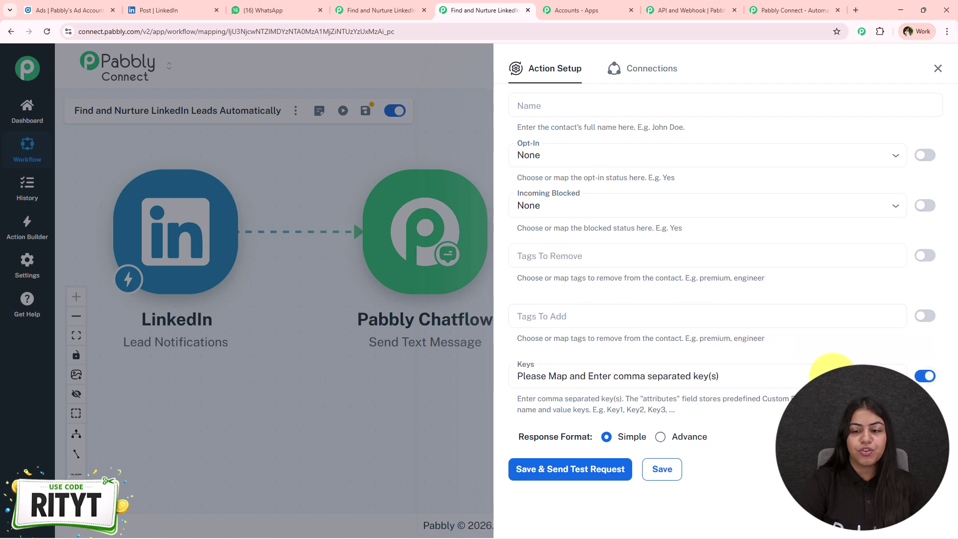
left_click_drag(838, 367, 515, 386)
key("BackSpace")
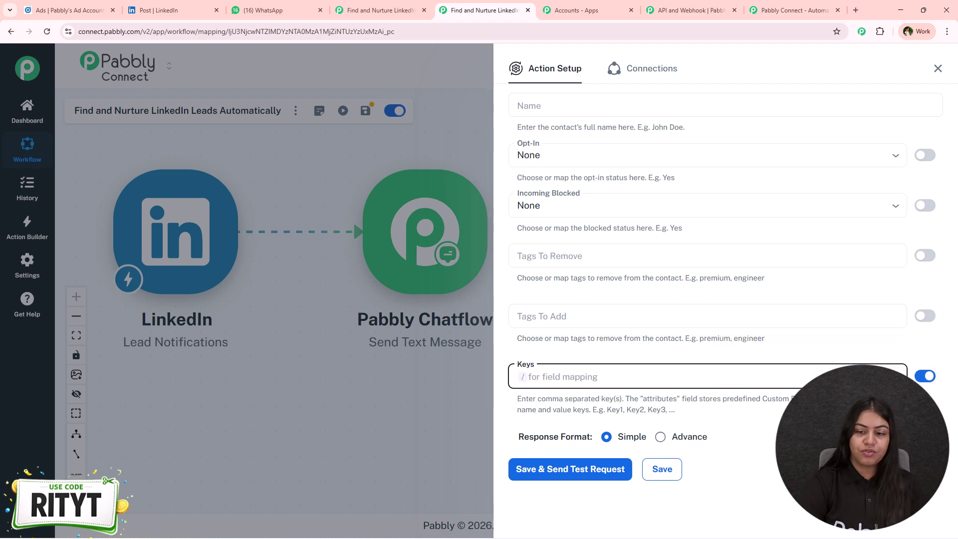
left_click(574, 477)
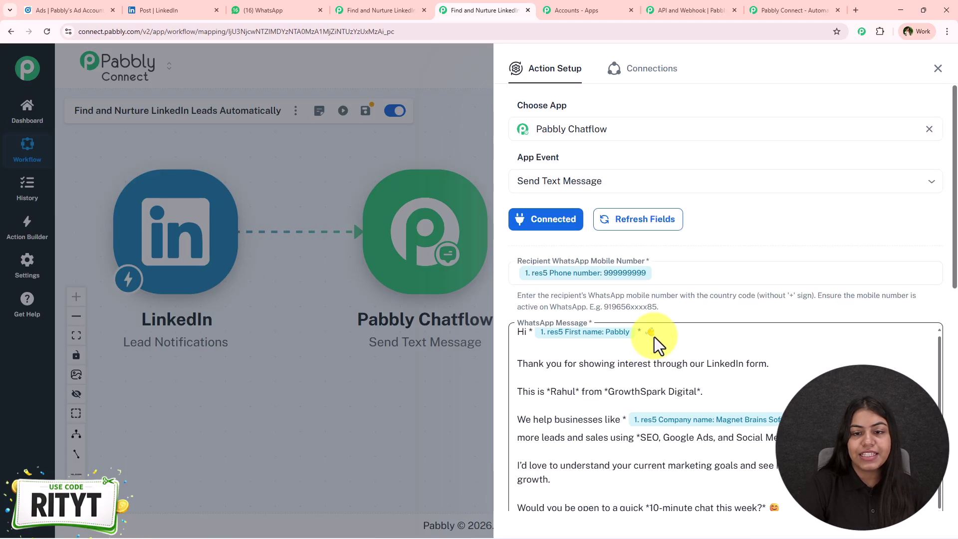
Replace the mapped recipient WhatsApp mobile number with a real test phone number including the country code.
left_click(663, 271)
key("BackSpace")
type("+9190")
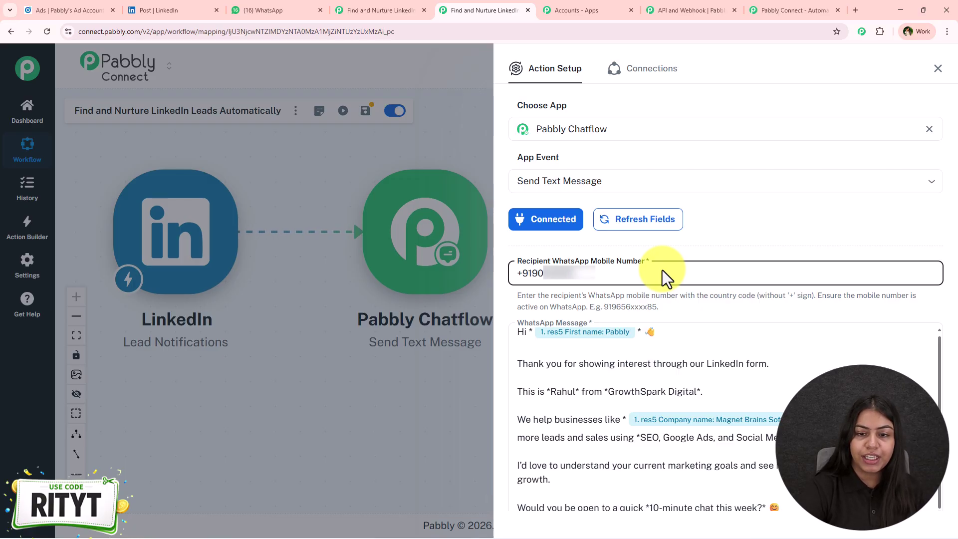
type("xxxxxxx")
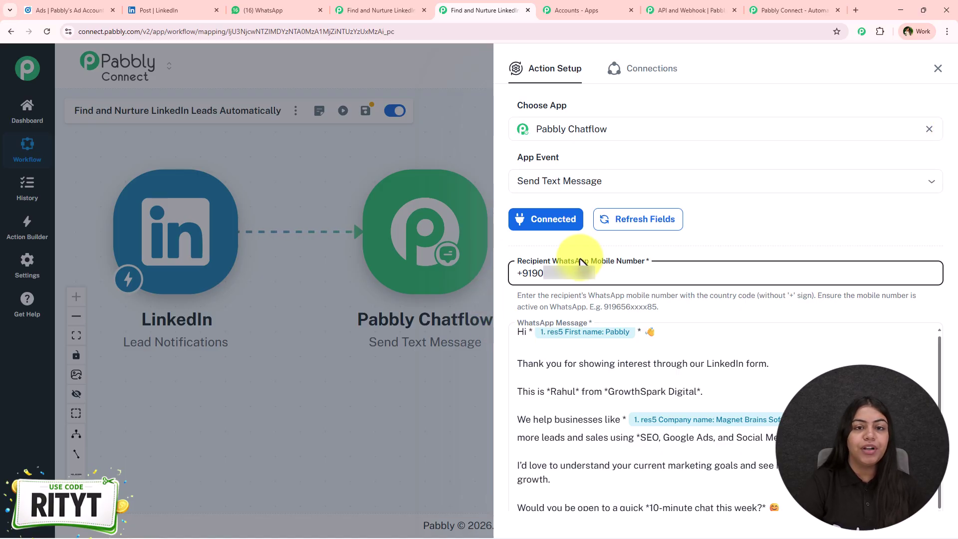
Save the Chatflow action with a test request, review the response received and close the action setup.
left_click(954, 241)
left_click_drag(954, 241, 584, 520)
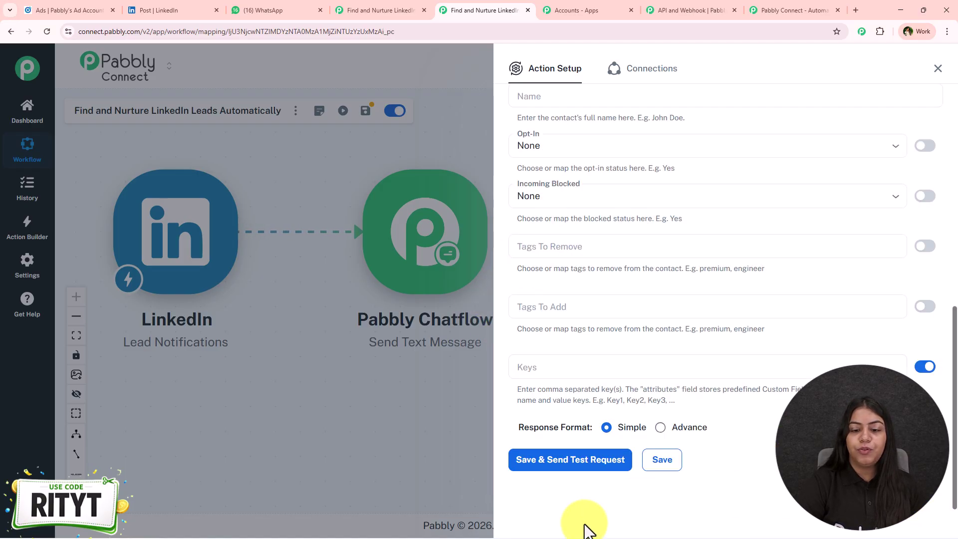
left_click(588, 464)
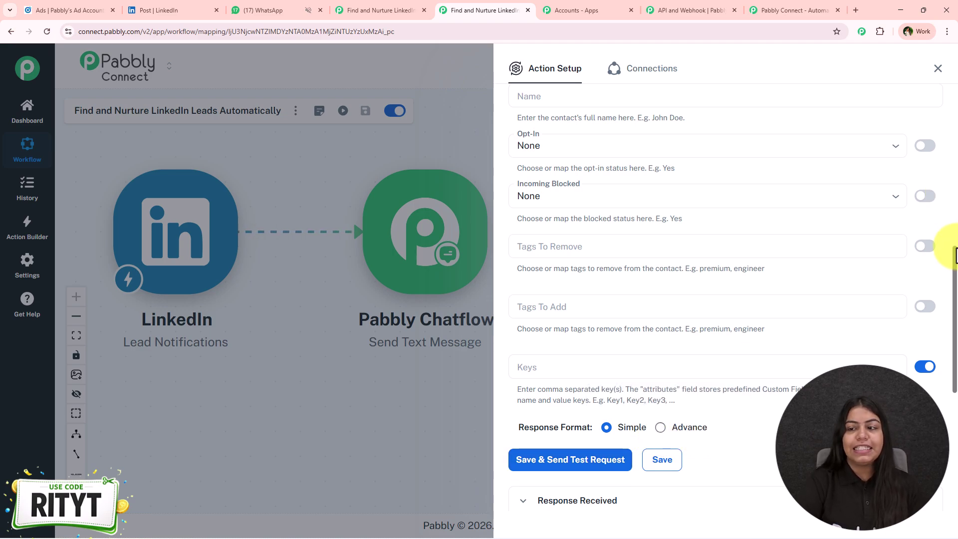
scroll(954, 257, "down", 6)
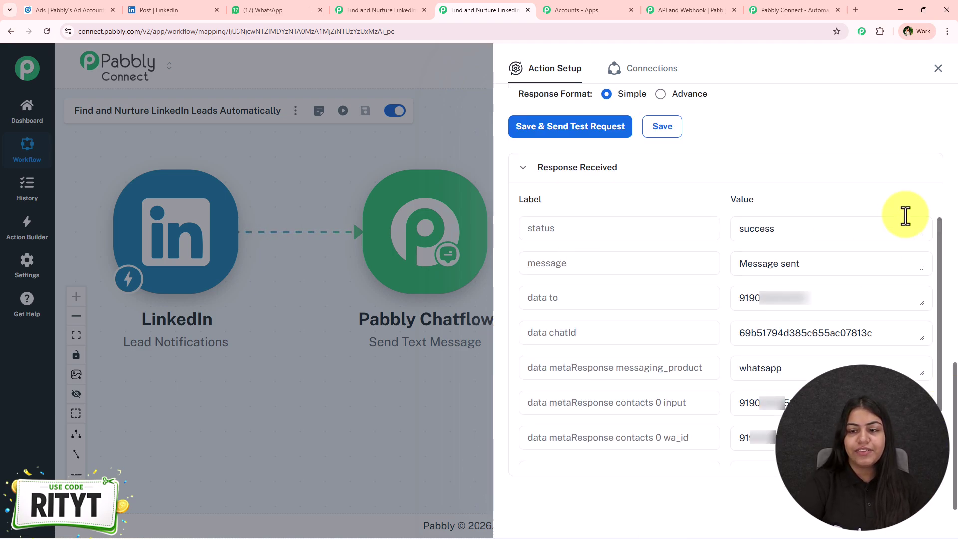
left_click(938, 69)
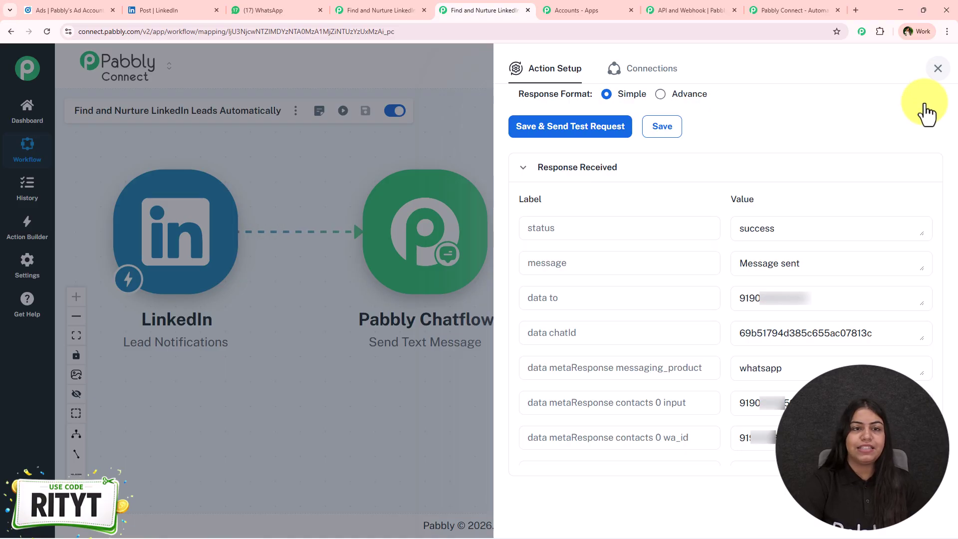
Switch to WhatsApp Web, check the lead name, sender company and lead company in the newest Pabbly Chatflow 2 message, and return to the workflow.
left_click(234, 8)
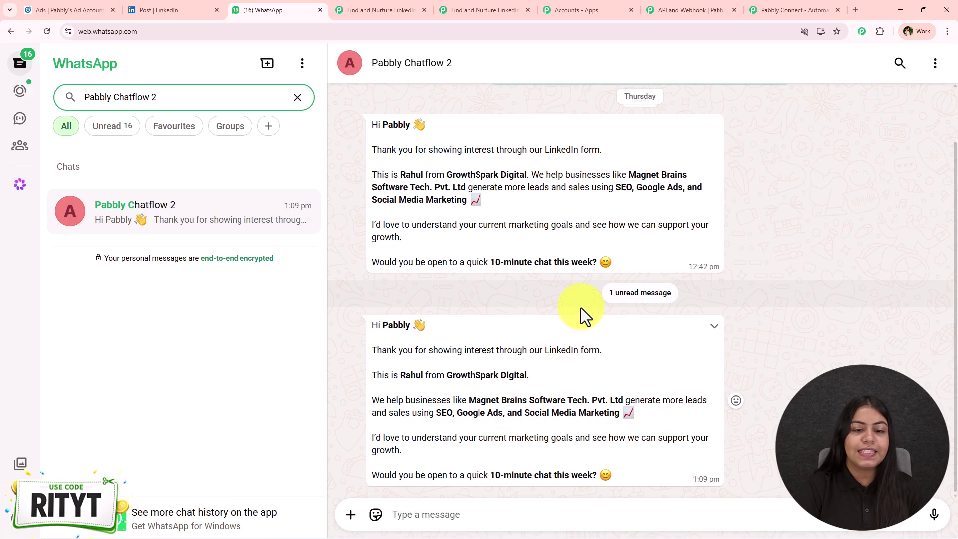
double_click(388, 325)
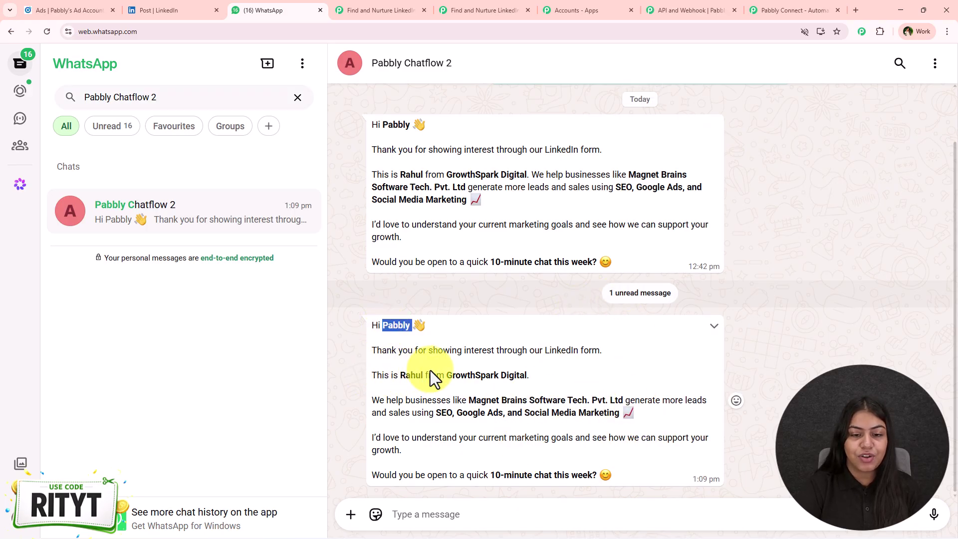
left_click_drag(447, 375, 539, 375)
left_click(438, 429)
left_click_drag(363, 398, 645, 394)
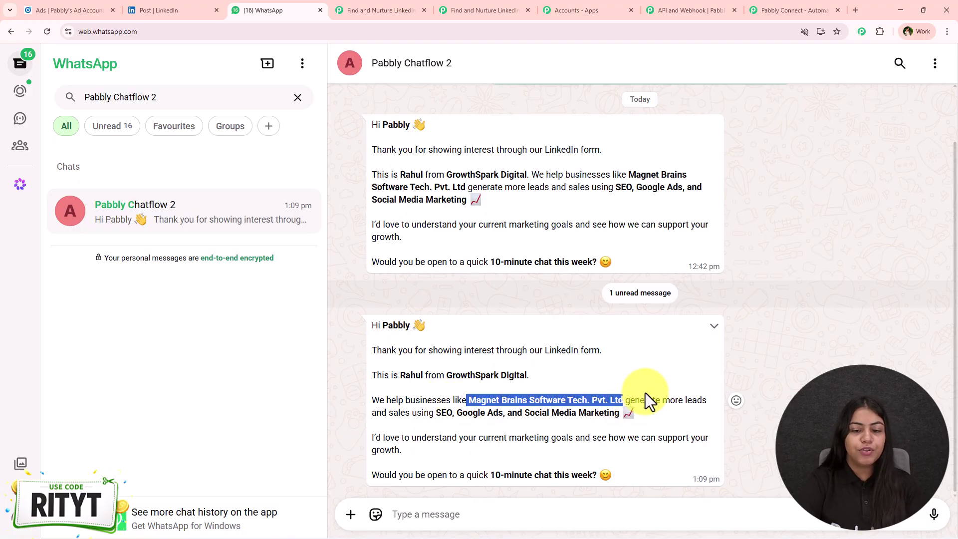
left_click(452, 430)
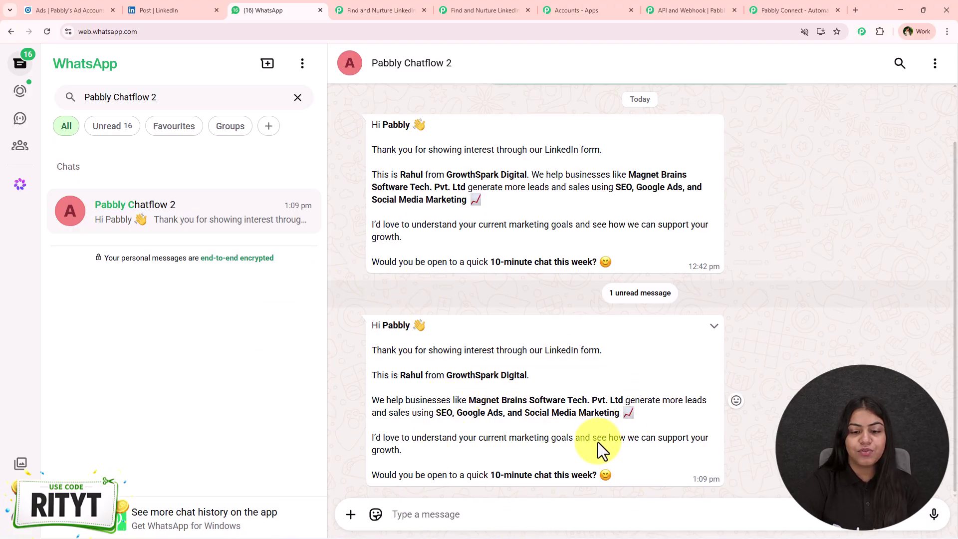
left_click(441, 7)
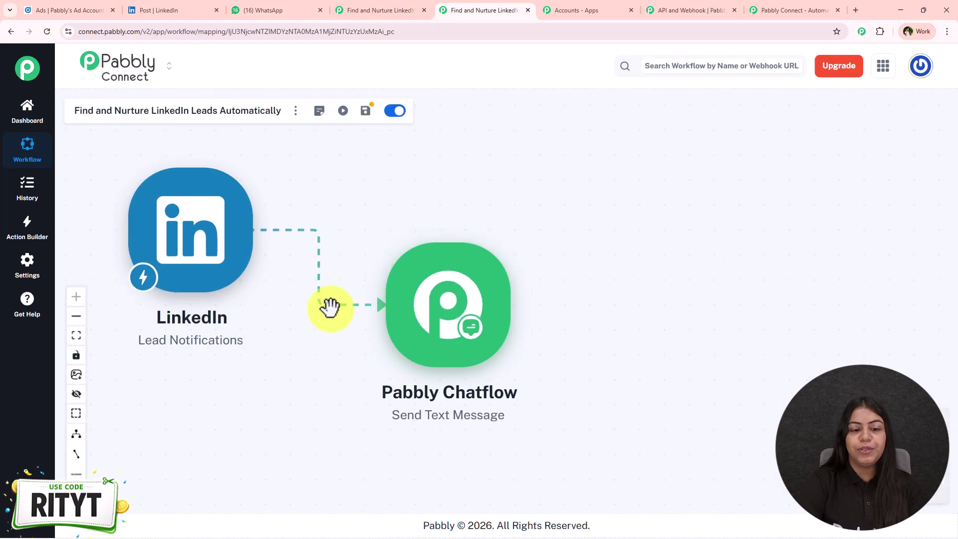